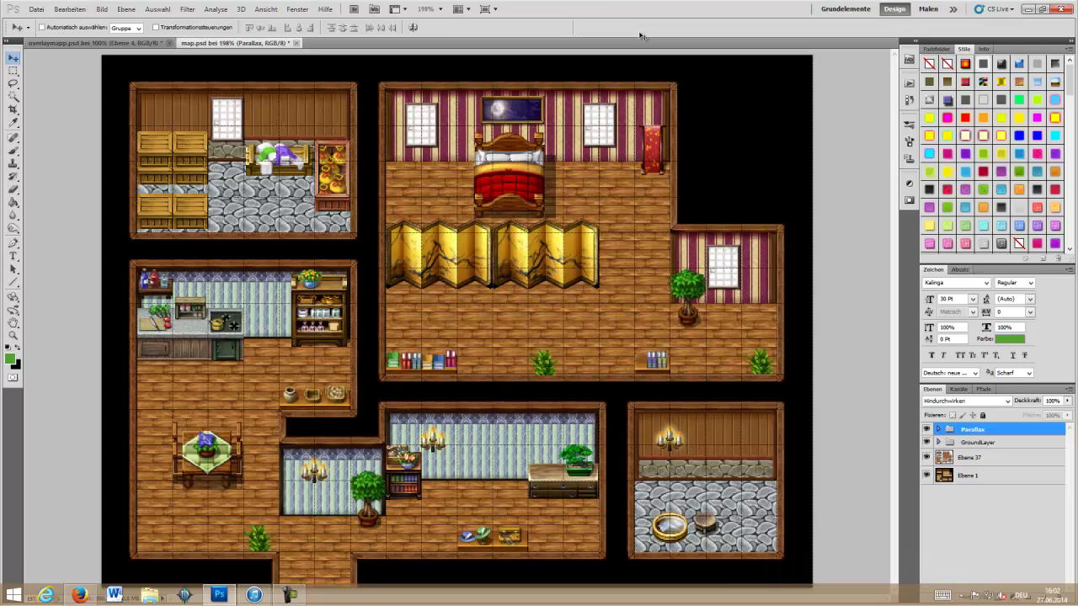
- Add a new layer filled solid black and blended as Weiches Licht (soft light) over the map
click(1044, 599)
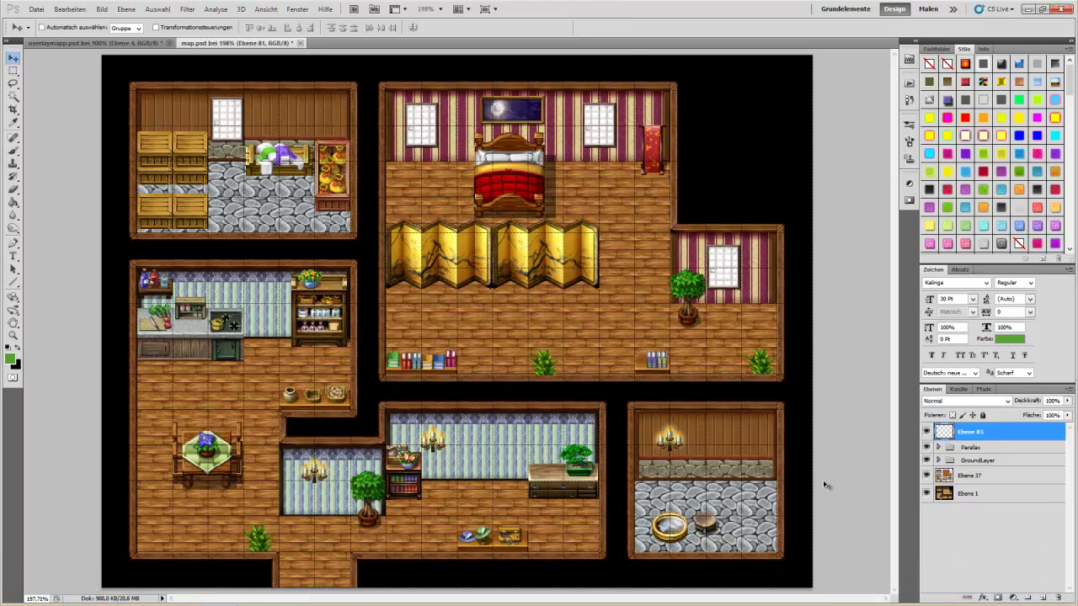
key(d)
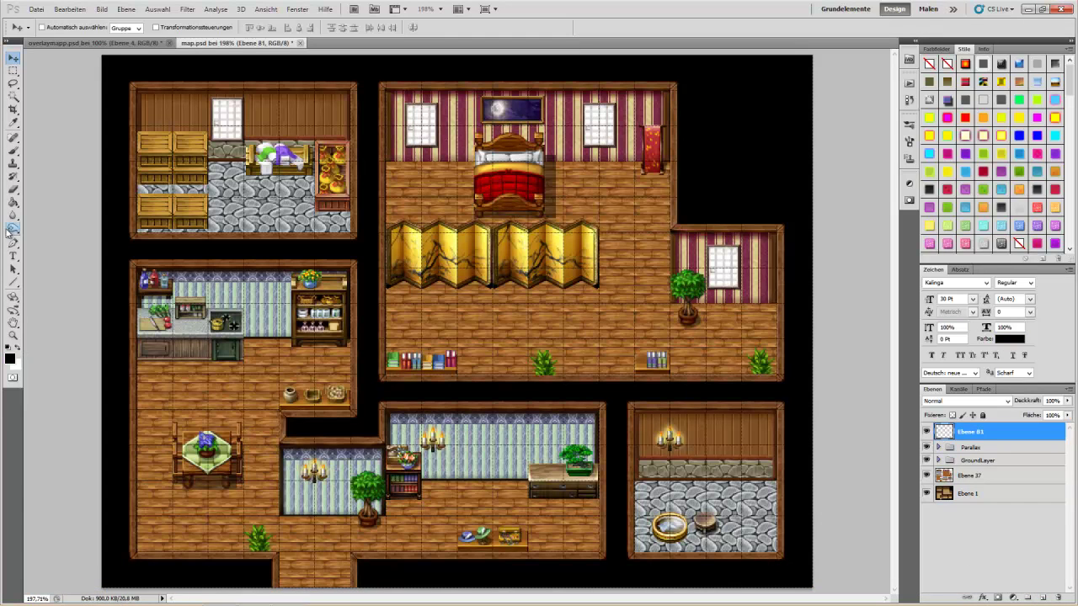
click(13, 202)
click(552, 349)
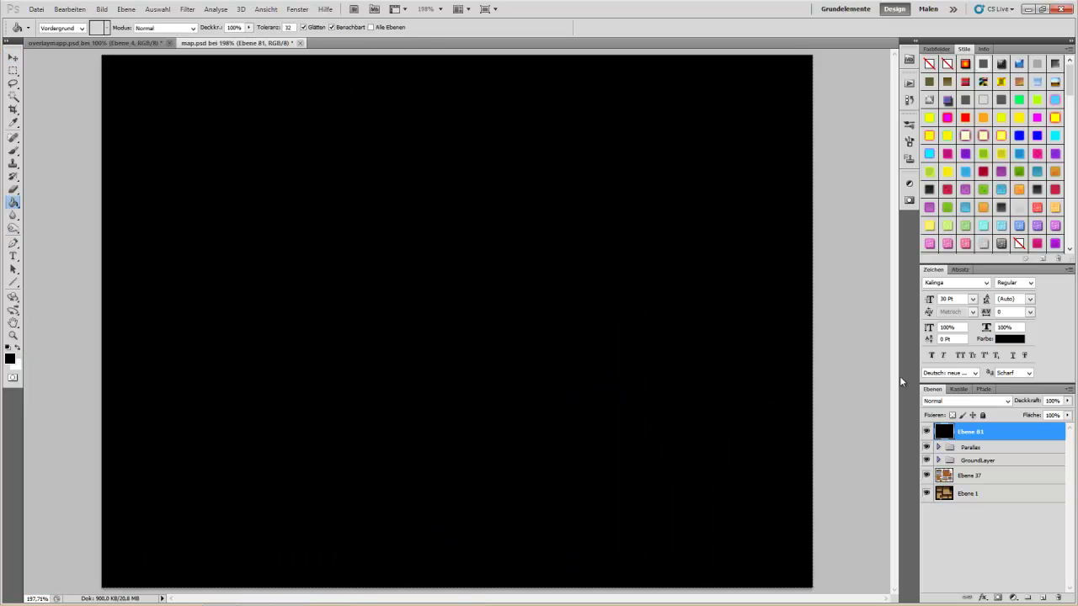
click(957, 401)
click(977, 251)
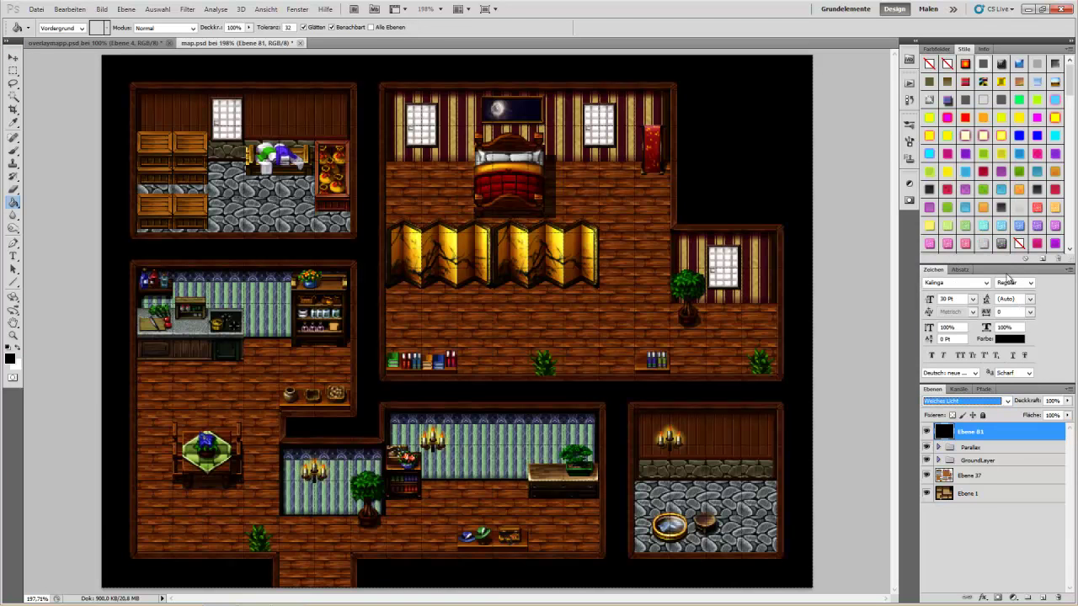
click(13, 153)
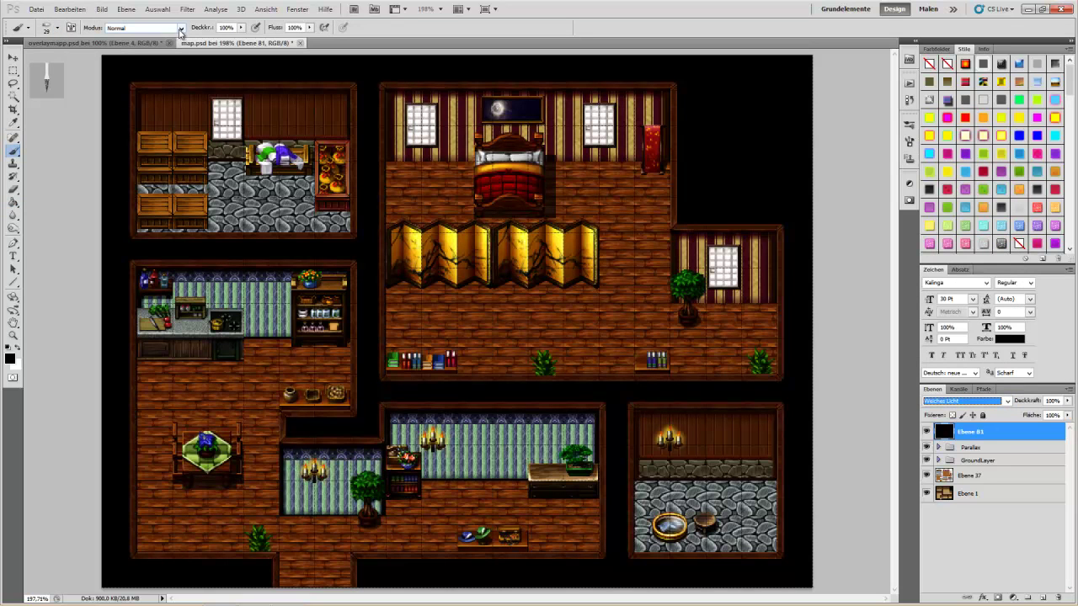
- Paint white at 50% brush opacity down the lower-left room's left side toward the bottom corridor
click(19, 349)
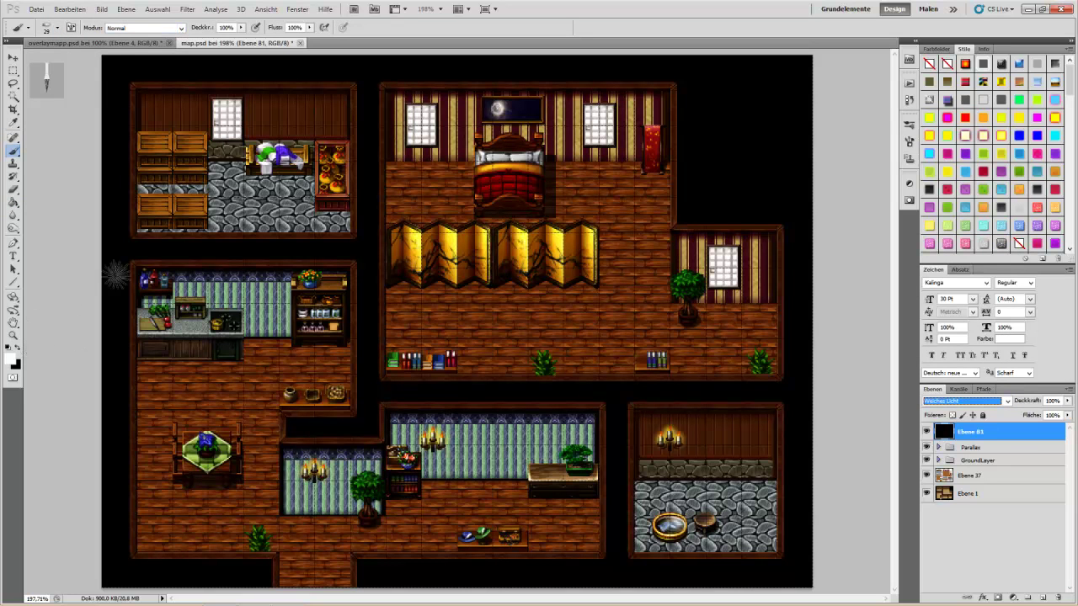
click(225, 27)
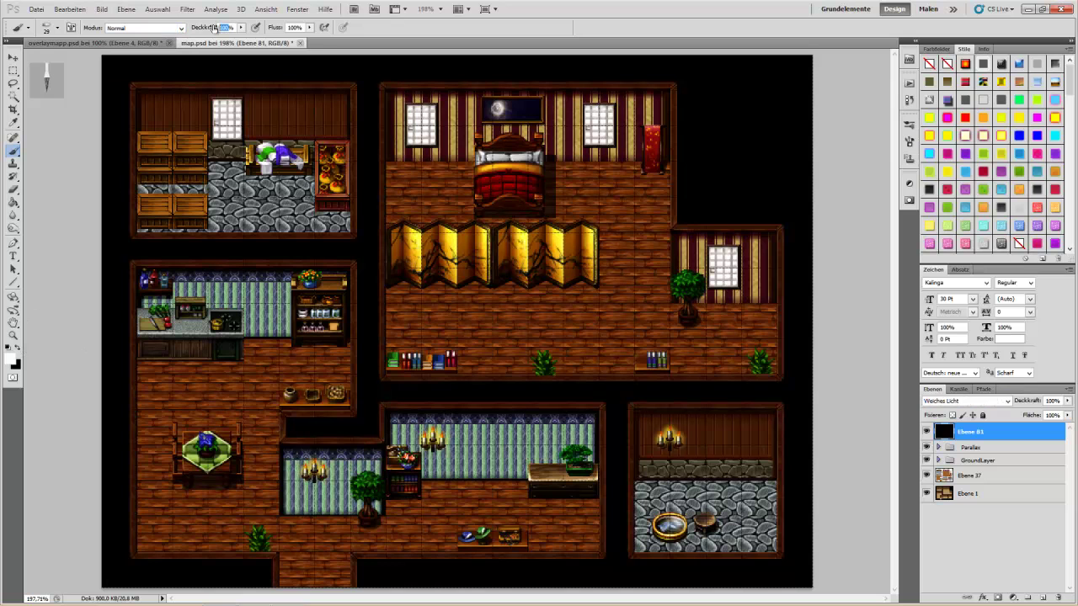
text(50)
key(Return)
drag(144, 270, 143, 308)
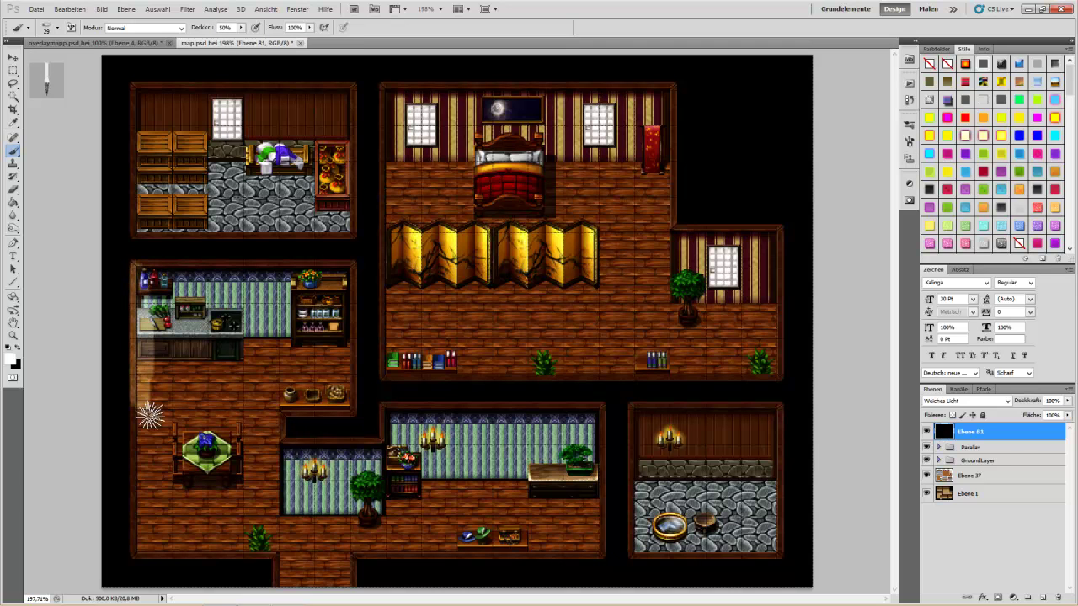
mouse_move(143, 308)
mouse_down()
mouse_move(121, 522)
mouse_move(159, 546)
mouse_move(147, 547)
mouse_move(220, 535)
mouse_move(286, 558)
mouse_move(257, 532)
mouse_move(269, 566)
mouse_move(188, 548)
mouse_move(152, 553)
mouse_move(272, 585)
mouse_move(319, 570)
mouse_move(290, 564)
mouse_up()
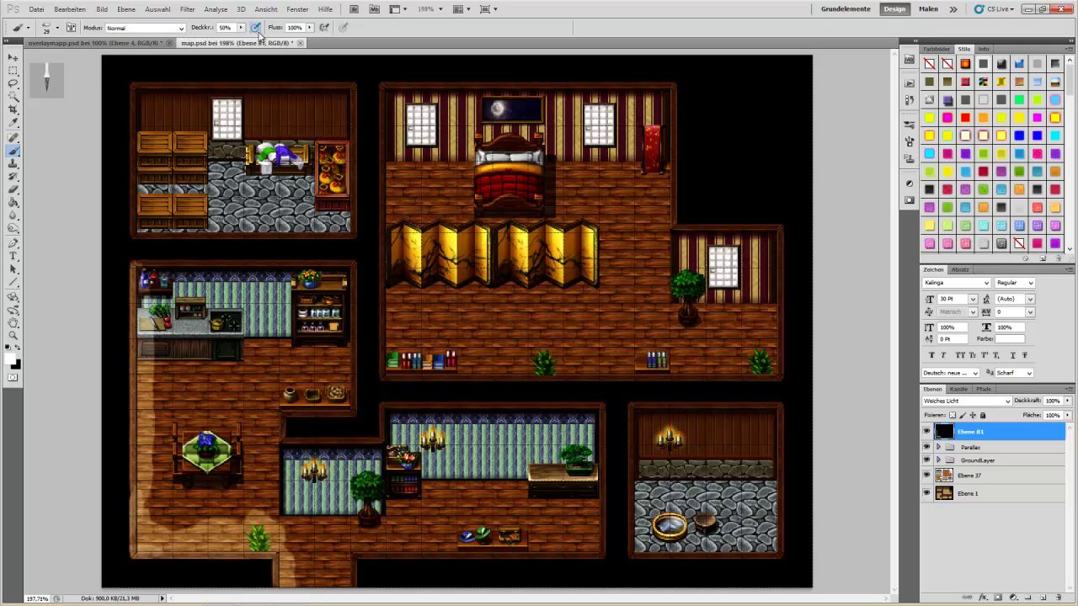
- Pick the soft round brush tip from the presets after trying two other tips
click(57, 27)
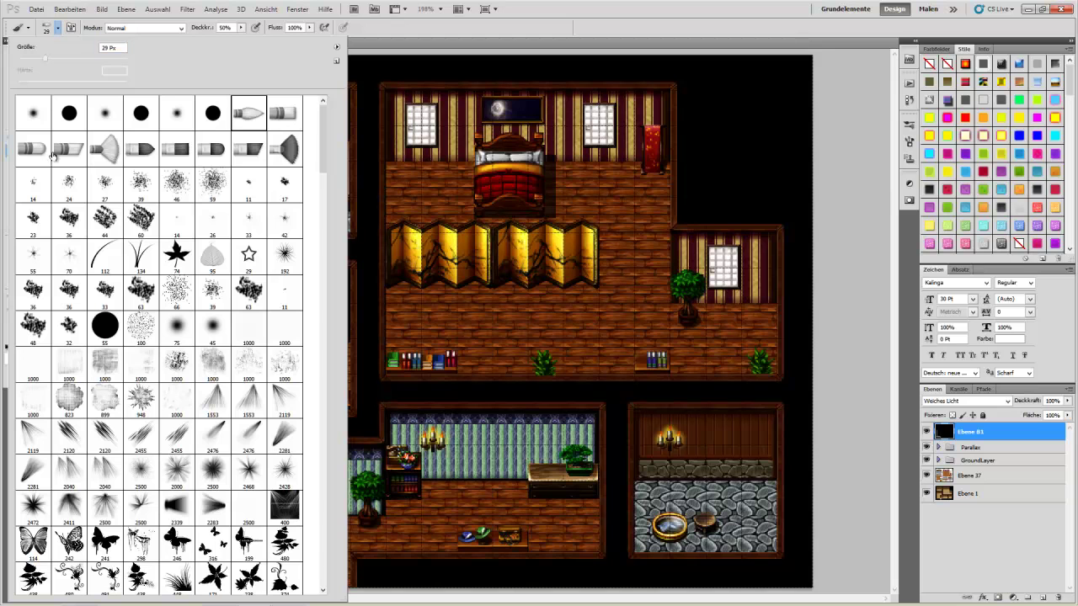
click(206, 155)
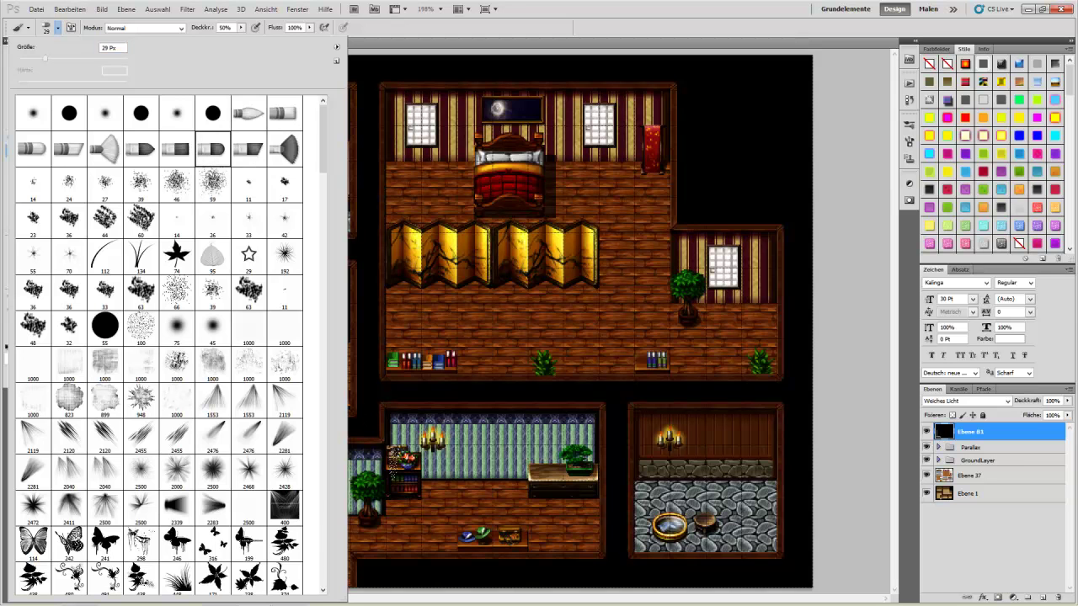
click(31, 152)
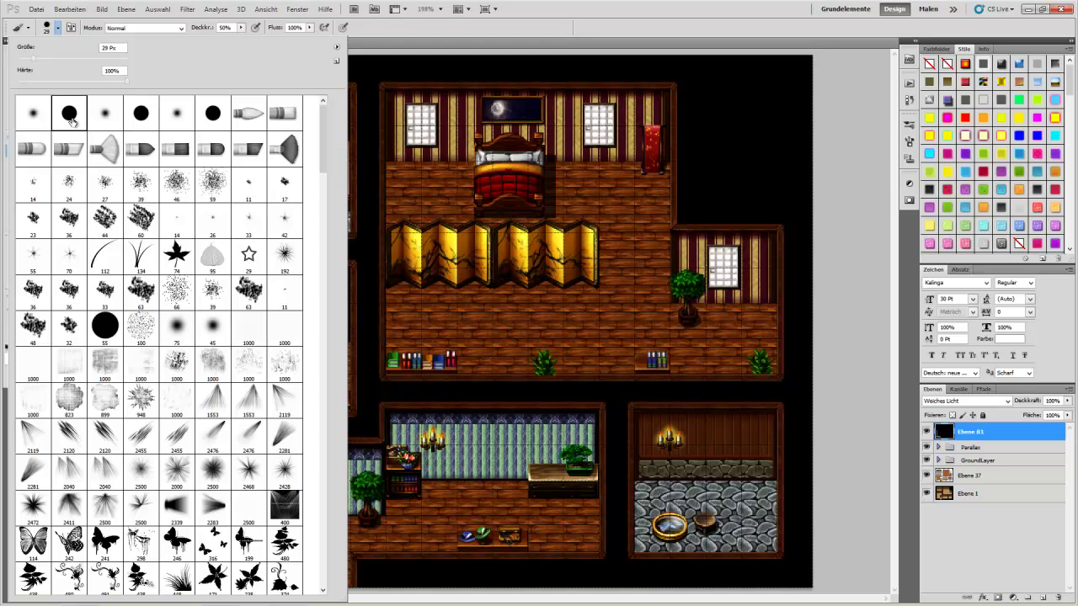
click(35, 116)
key(Return)
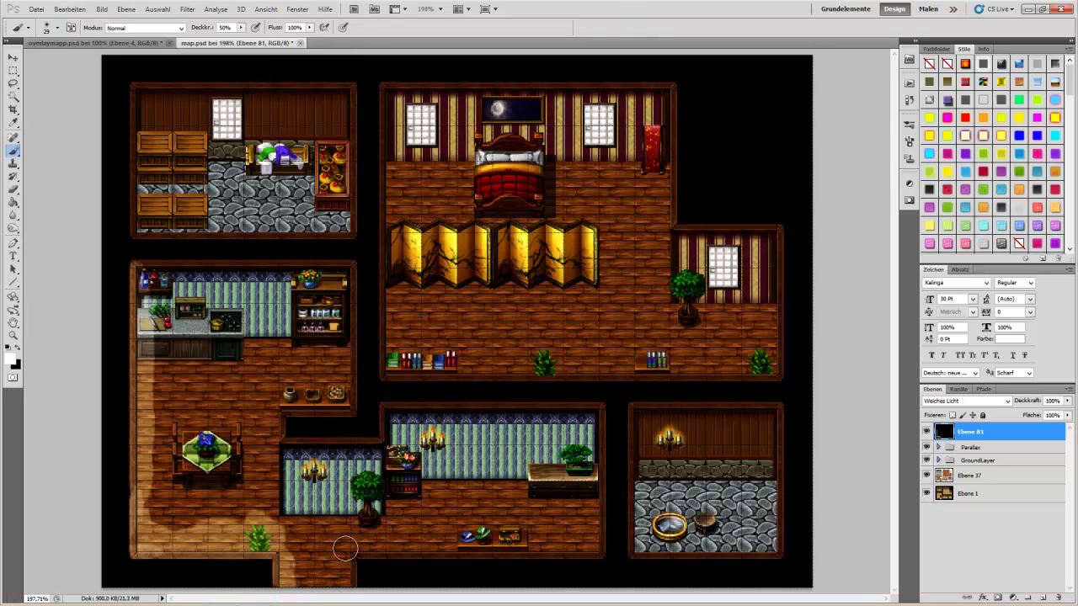
- Brighten the bottom corridor floor, then delete the painted layer and add a fresh empty one
drag(355, 548, 548, 549)
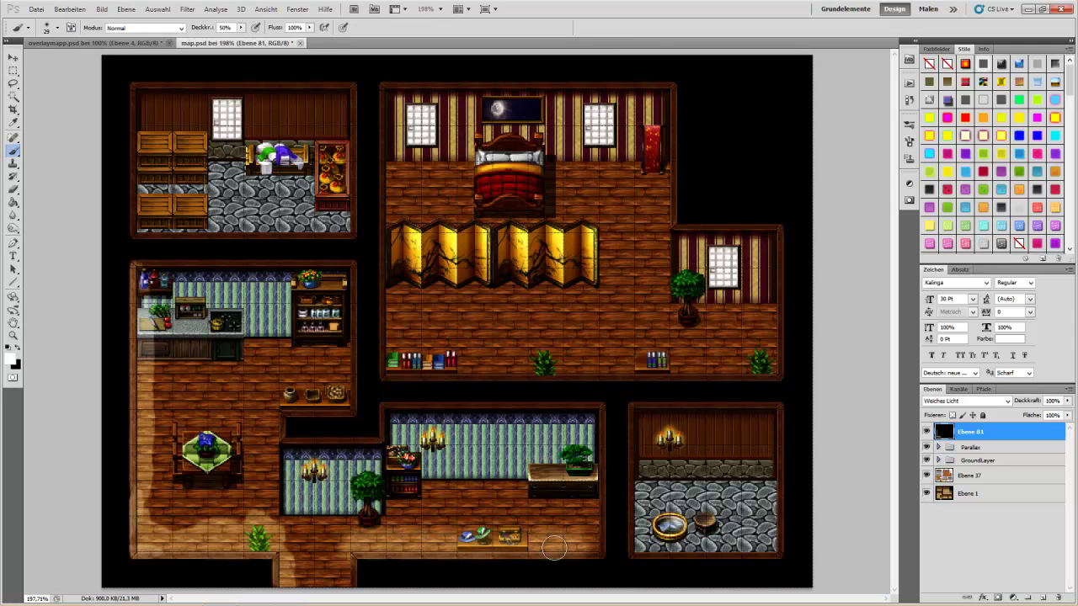
click(1060, 598)
click(1044, 598)
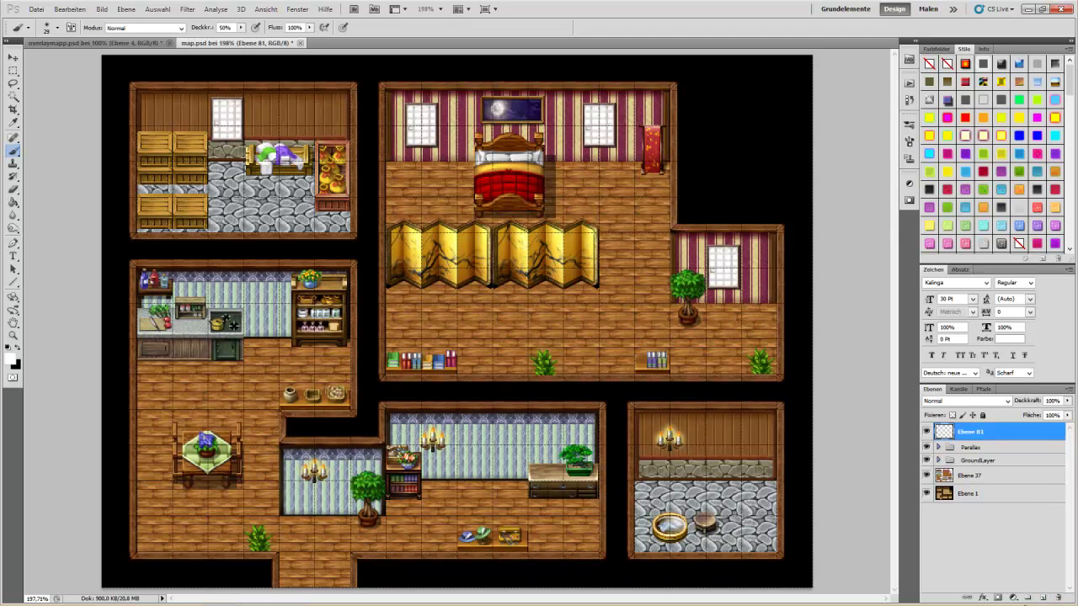
- Fill the new layer black, blend it as Weiches Licht, and ready a white brush
click(14, 352)
click(12, 202)
click(423, 306)
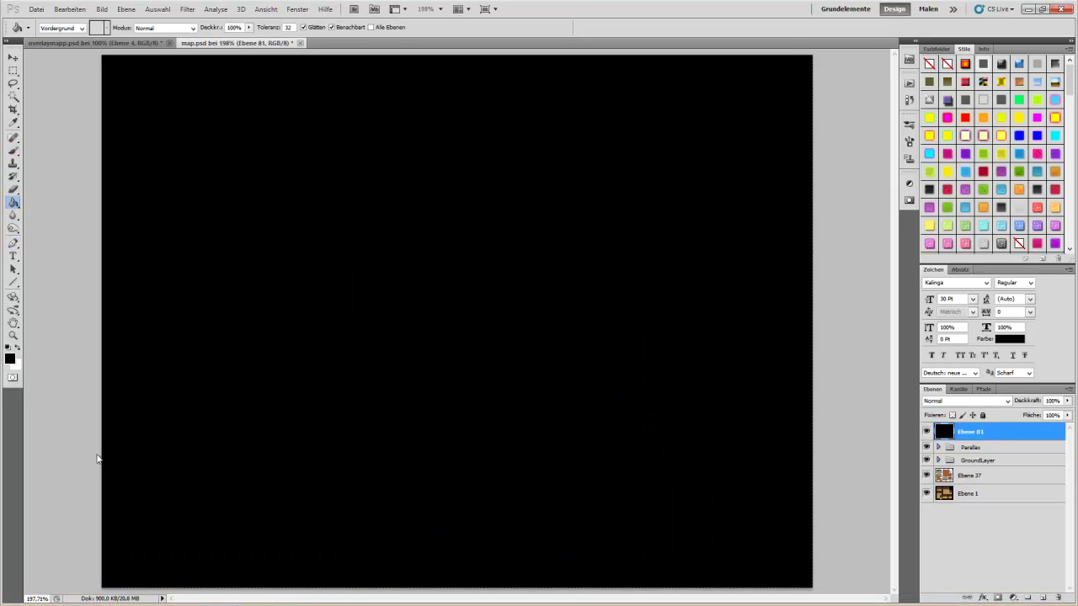
click(968, 402)
click(960, 259)
click(15, 151)
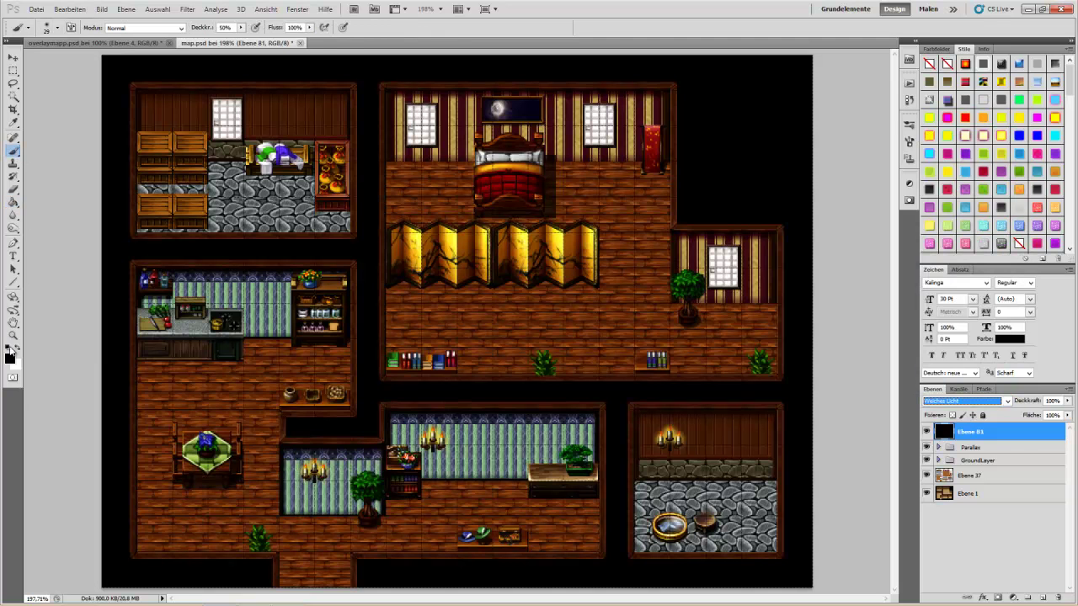
click(17, 348)
- Paint soft white light over the lower-left room's floor and the top-left room's wall, crates and floor
mouse_move(141, 274)
mouse_down()
mouse_move(151, 479)
mouse_move(156, 328)
mouse_move(145, 547)
mouse_move(287, 539)
mouse_move(258, 528)
mouse_move(257, 539)
mouse_up()
mouse_move(171, 423)
mouse_down()
mouse_move(224, 425)
mouse_move(164, 437)
mouse_move(253, 425)
mouse_move(271, 442)
mouse_up()
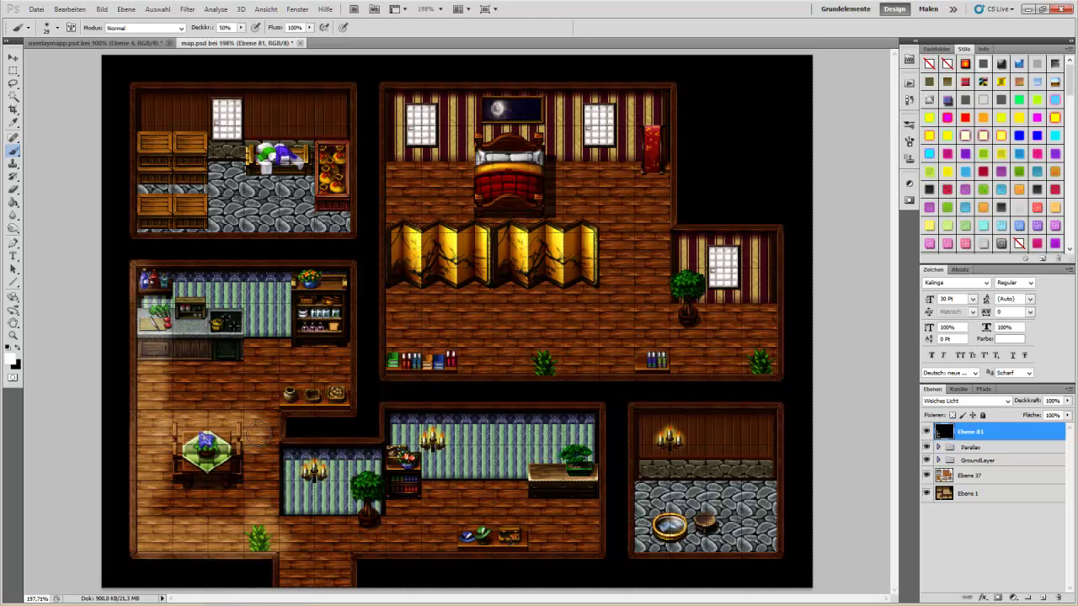
mouse_move(282, 384)
mouse_down()
mouse_move(345, 377)
mouse_move(275, 386)
mouse_move(330, 392)
mouse_up()
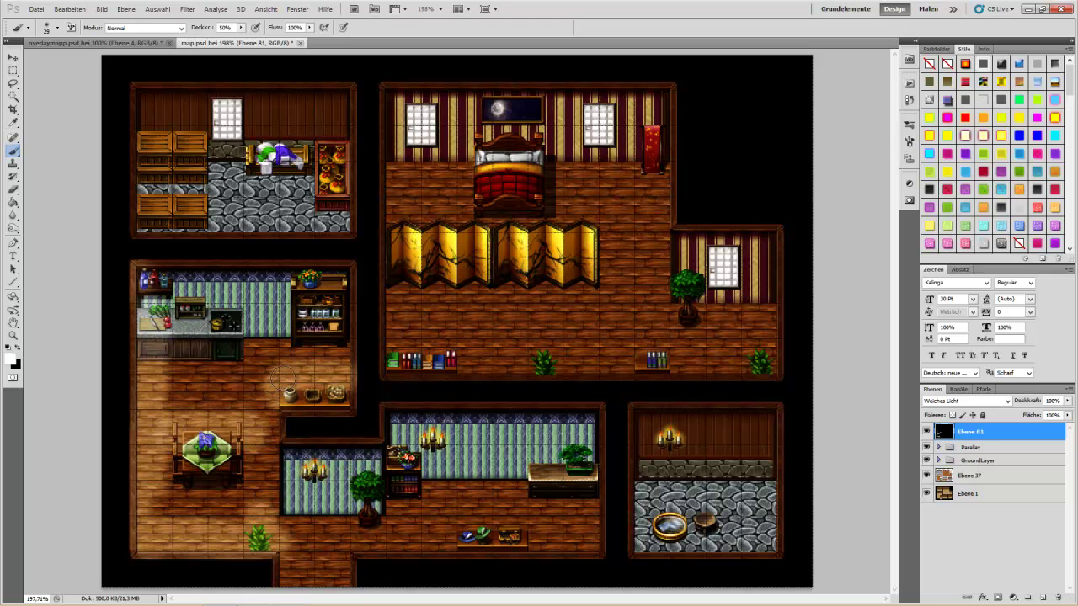
mouse_move(246, 316)
mouse_down()
mouse_move(258, 358)
mouse_move(246, 366)
mouse_move(266, 367)
mouse_up()
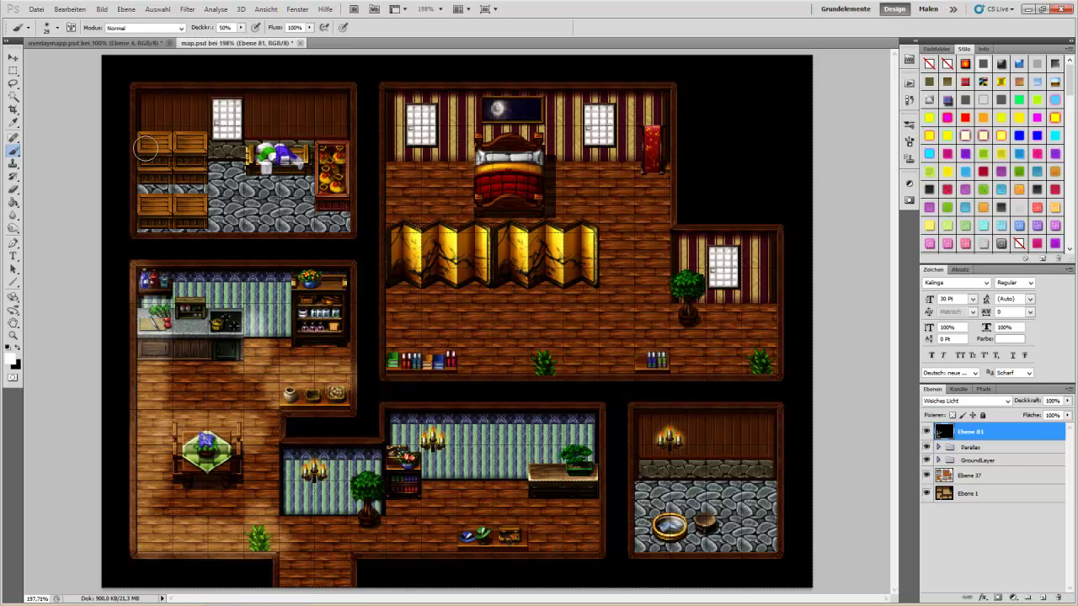
mouse_move(147, 105)
mouse_down()
mouse_move(156, 224)
mouse_move(148, 189)
mouse_move(172, 210)
mouse_up()
drag(214, 154, 221, 205)
drag(335, 222, 141, 226)
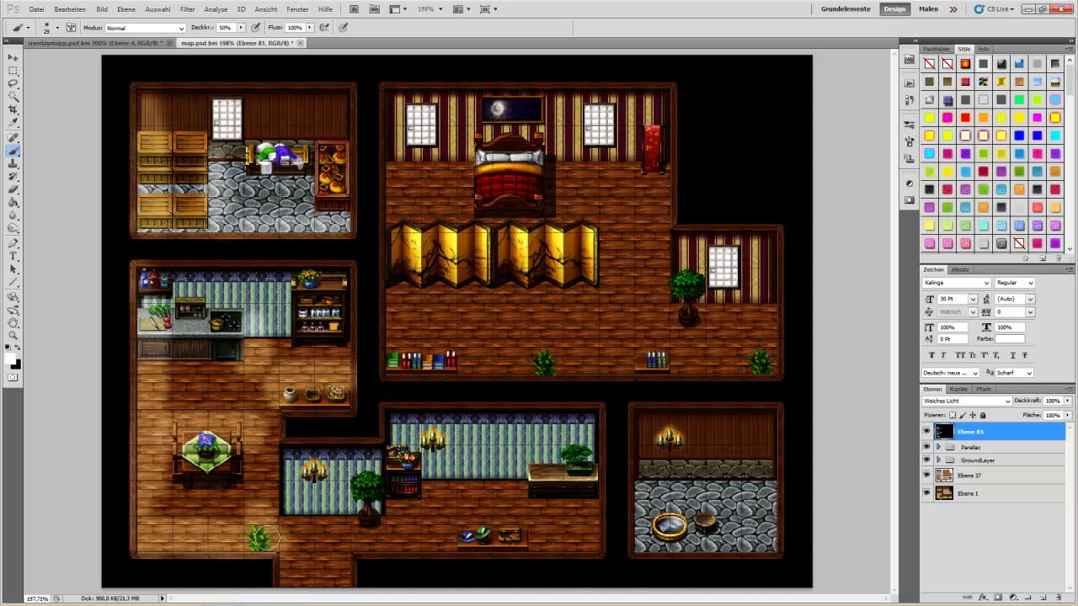
- Light the bottom corridor floor, the bottom-middle room's left side and the bedroom floor near the bookshelf
drag(280, 569, 284, 598)
mouse_move(347, 539)
mouse_down()
mouse_move(434, 542)
mouse_move(454, 515)
mouse_move(522, 515)
mouse_move(547, 541)
mouse_move(590, 541)
mouse_move(537, 562)
mouse_up()
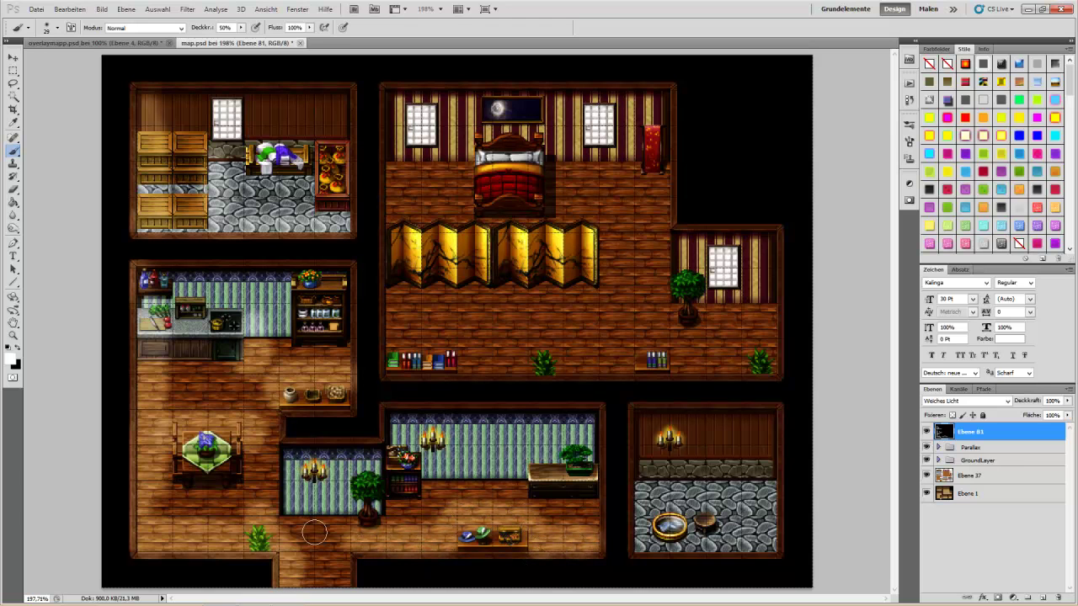
mouse_move(394, 426)
mouse_down()
mouse_move(395, 510)
mouse_move(382, 559)
mouse_up()
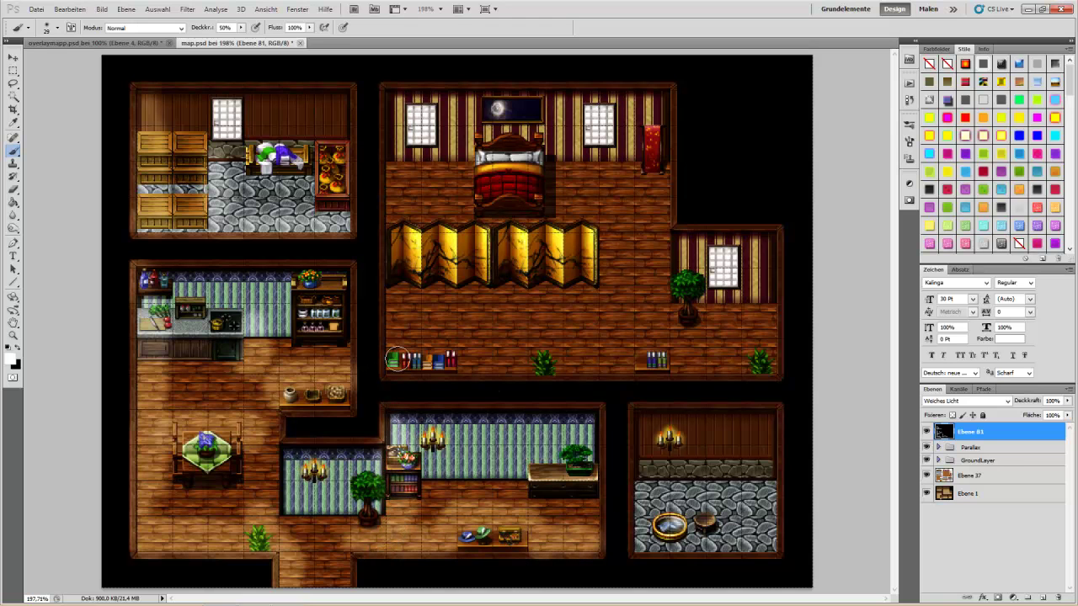
mouse_move(390, 338)
mouse_down()
mouse_move(467, 343)
mouse_move(472, 367)
mouse_move(609, 367)
mouse_move(671, 350)
mouse_move(681, 360)
mouse_move(775, 358)
mouse_move(617, 365)
mouse_move(504, 345)
mouse_move(471, 354)
mouse_move(481, 373)
mouse_up()
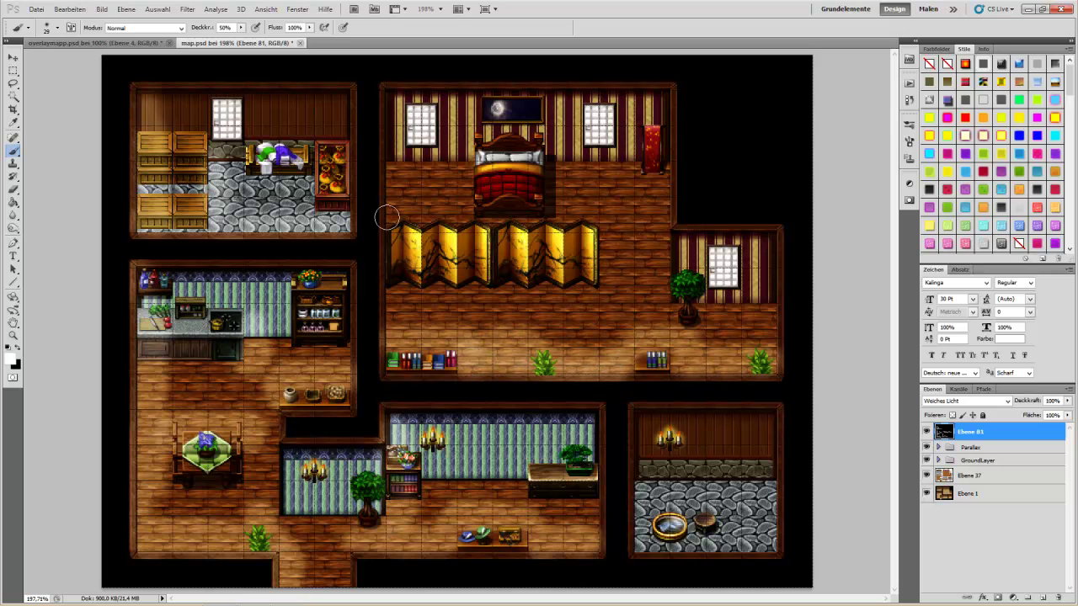
- Light the floor above the folding screen, the shadow right of the bed and the stone floor's edge
mouse_move(397, 221)
mouse_down()
mouse_move(590, 223)
mouse_move(438, 218)
mouse_move(398, 205)
mouse_move(562, 212)
mouse_up()
mouse_move(559, 175)
mouse_down()
mouse_move(563, 202)
mouse_move(554, 175)
mouse_move(616, 244)
mouse_up()
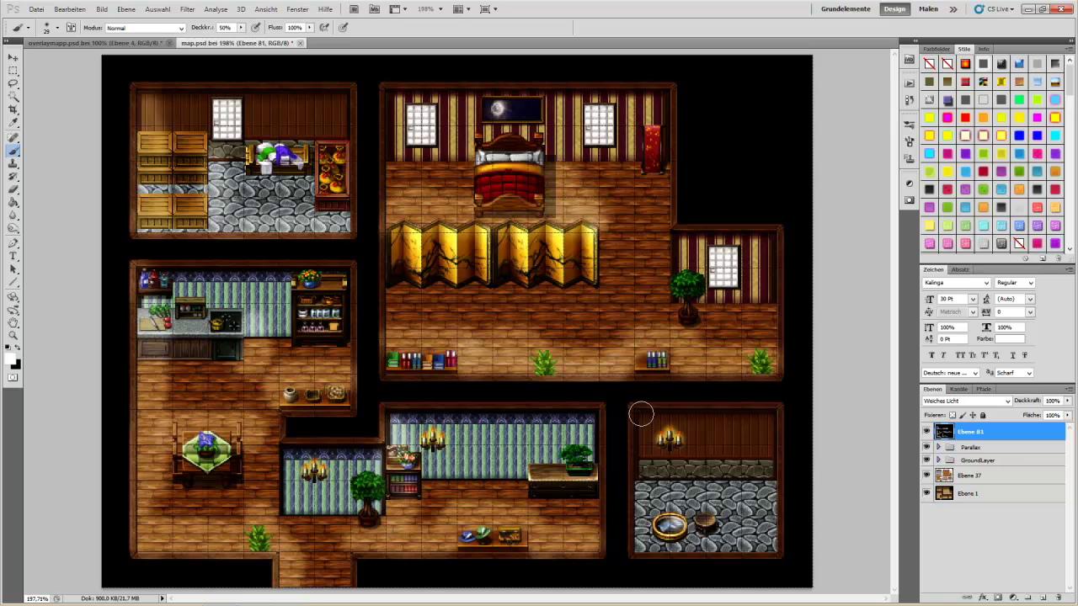
mouse_move(639, 488)
mouse_down()
mouse_move(659, 539)
mouse_move(766, 535)
mouse_move(766, 516)
mouse_move(715, 543)
mouse_move(770, 543)
mouse_move(728, 516)
mouse_move(762, 463)
mouse_move(760, 426)
mouse_move(716, 518)
mouse_move(724, 543)
mouse_up()
- Light the right-hand room's wall and floor, then undo the last stroke there
mouse_move(715, 425)
mouse_down()
mouse_move(732, 484)
mouse_move(720, 417)
mouse_move(766, 438)
mouse_move(772, 462)
mouse_up()
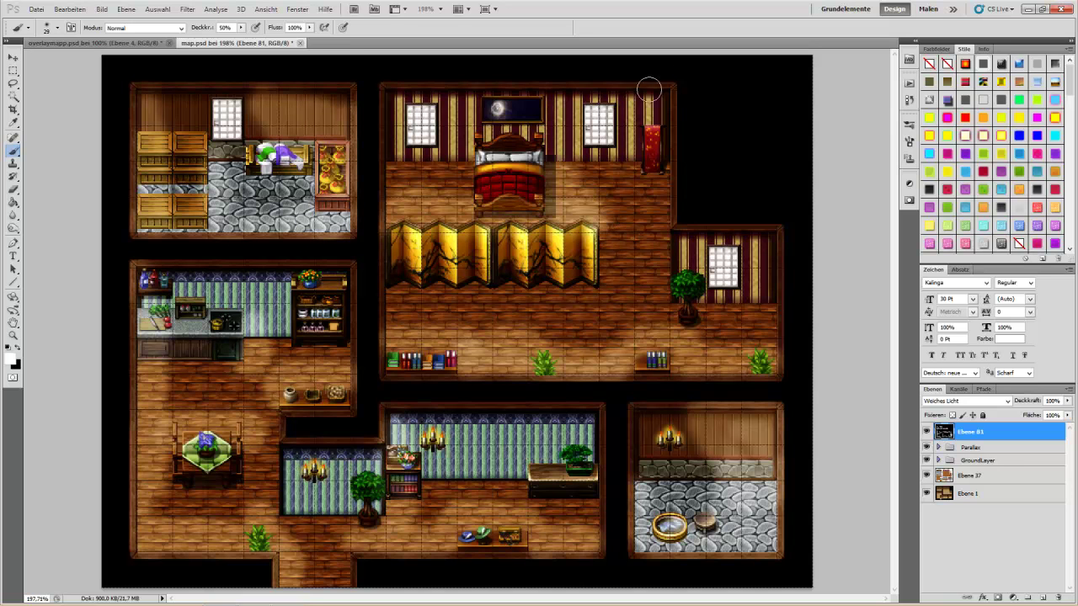
mouse_move(766, 225)
mouse_down()
mouse_move(752, 365)
mouse_move(775, 269)
mouse_move(771, 370)
mouse_up()
click(76, 9)
click(83, 42)
- Set Ebene 81 to Normal blending and apply a Gaussian blur with radius 5 pixels
key(v)
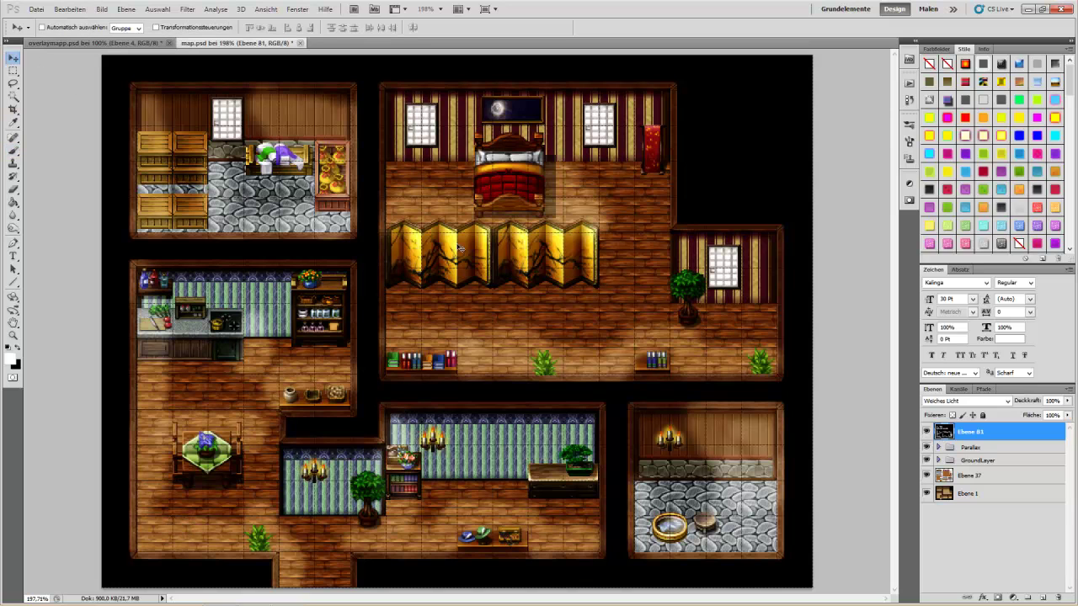
click(960, 401)
click(960, 107)
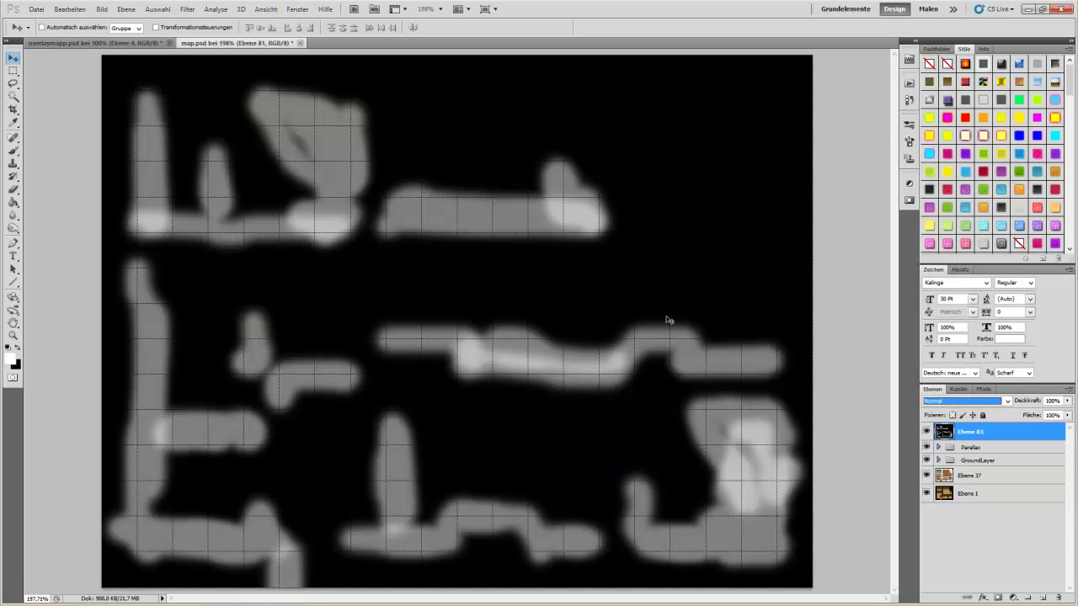
click(187, 9)
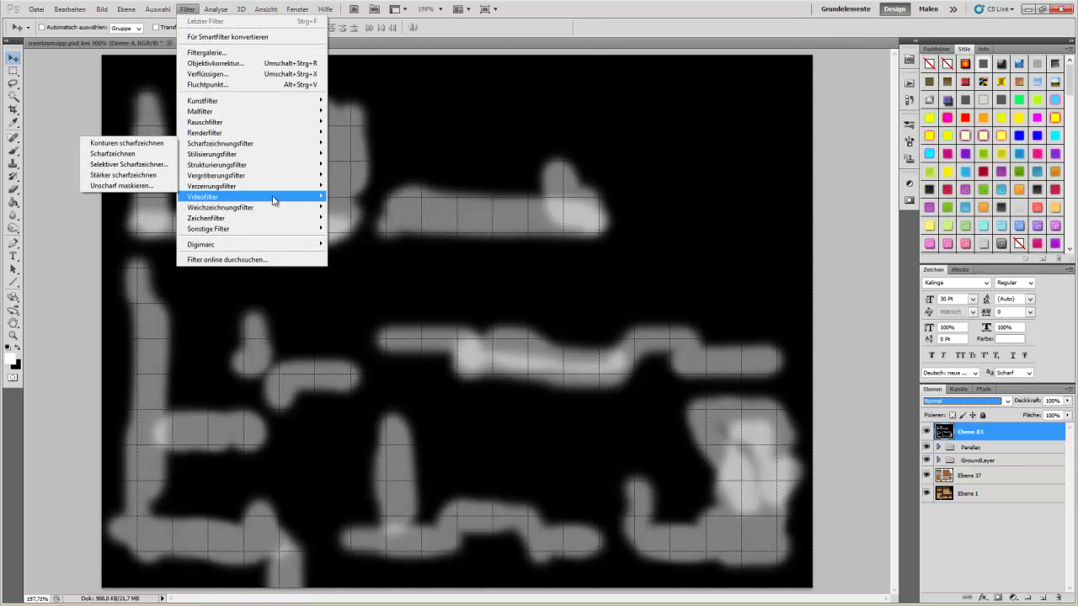
mouse_move(220, 207)
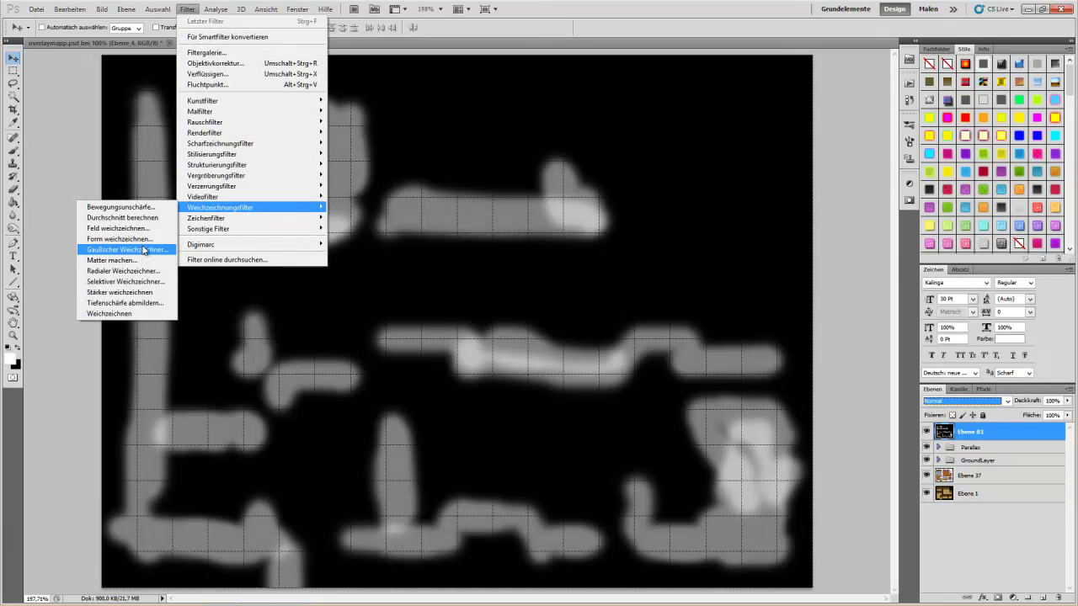
click(144, 249)
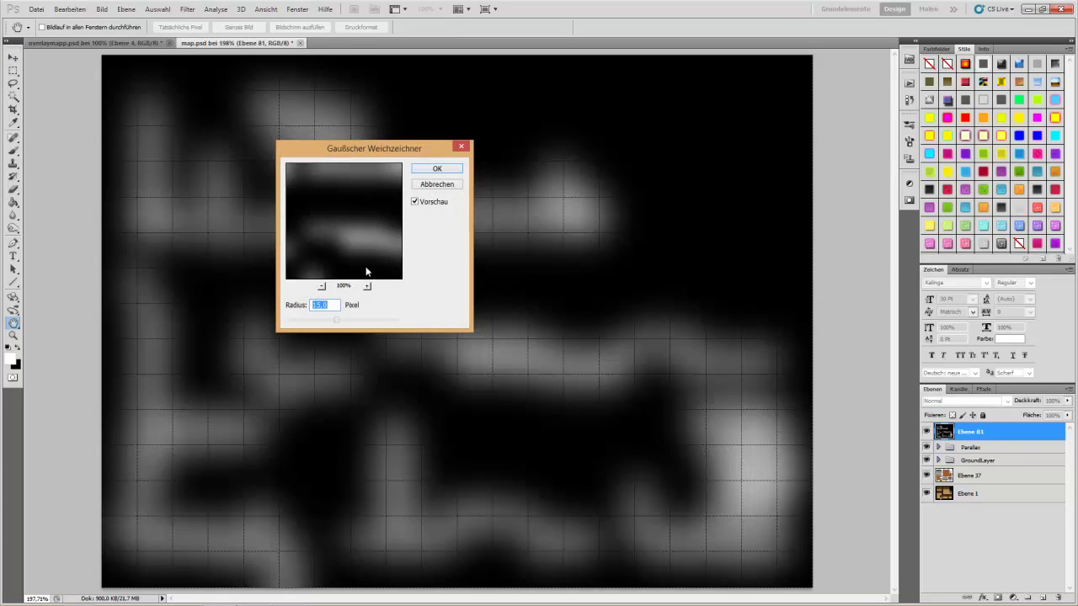
text(5)
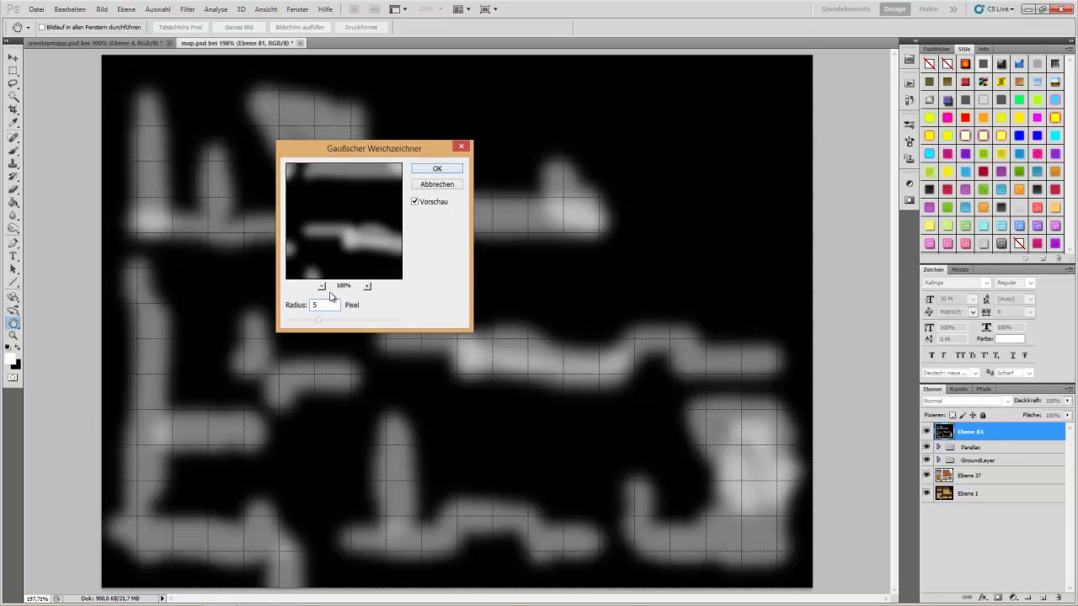
click(455, 169)
- Set the blurred layer's blend mode back to Weiches Licht
key(v)
click(964, 401)
click(941, 263)
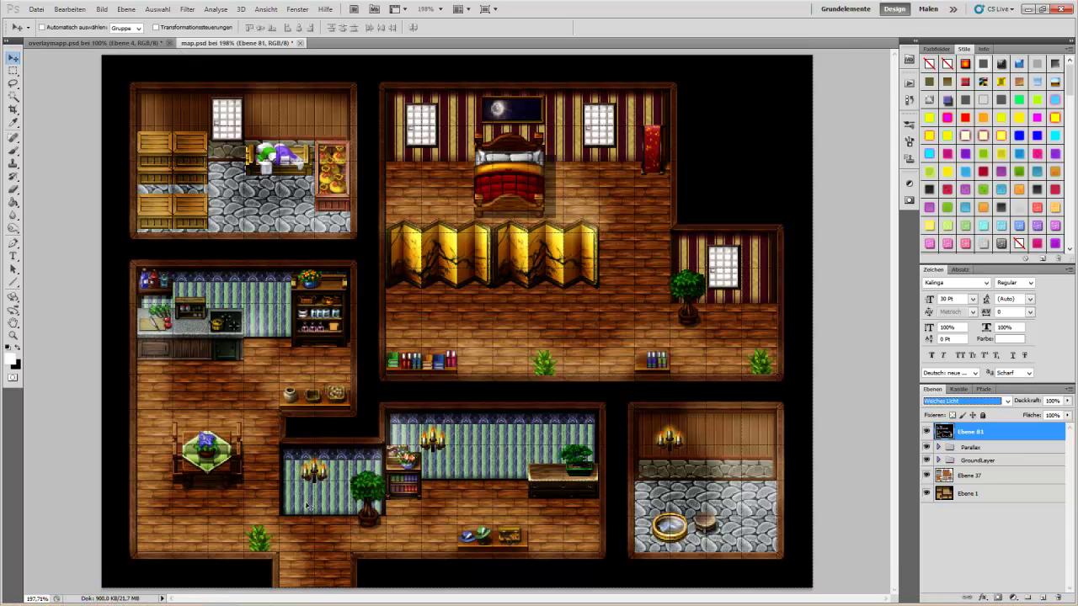
- On overlaymapp.psd, paint a green check mark beside Part 4, then undo it
click(82, 45)
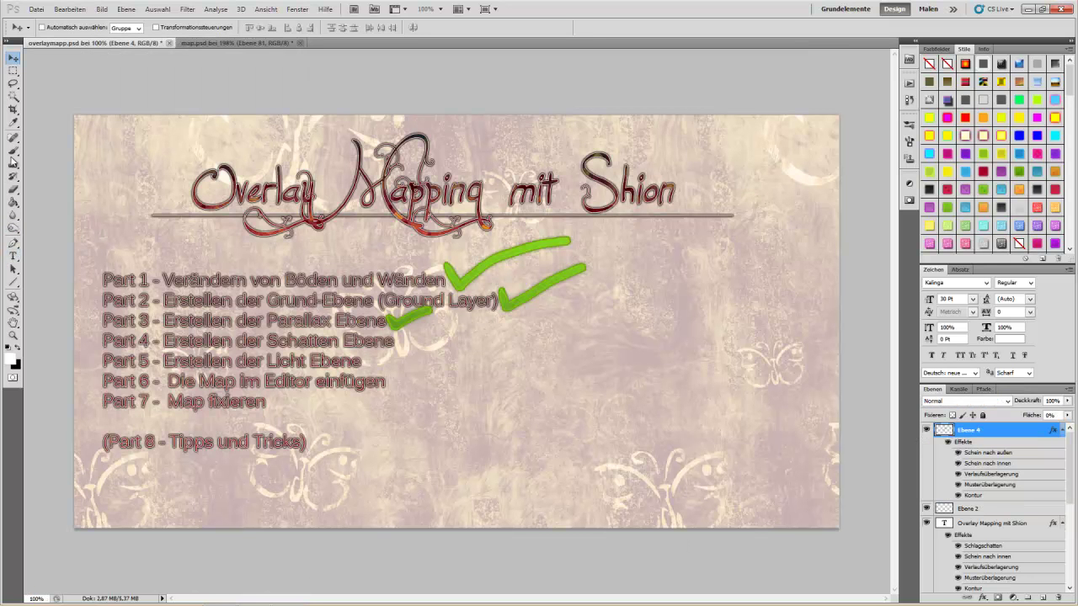
click(14, 150)
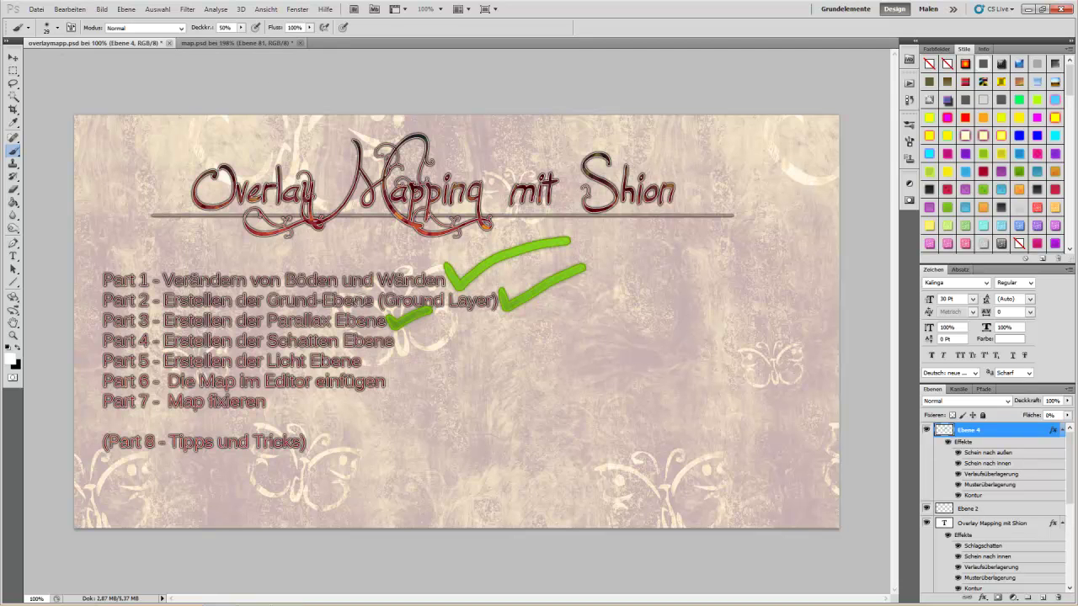
drag(392, 348, 455, 324)
click(70, 9)
click(84, 42)
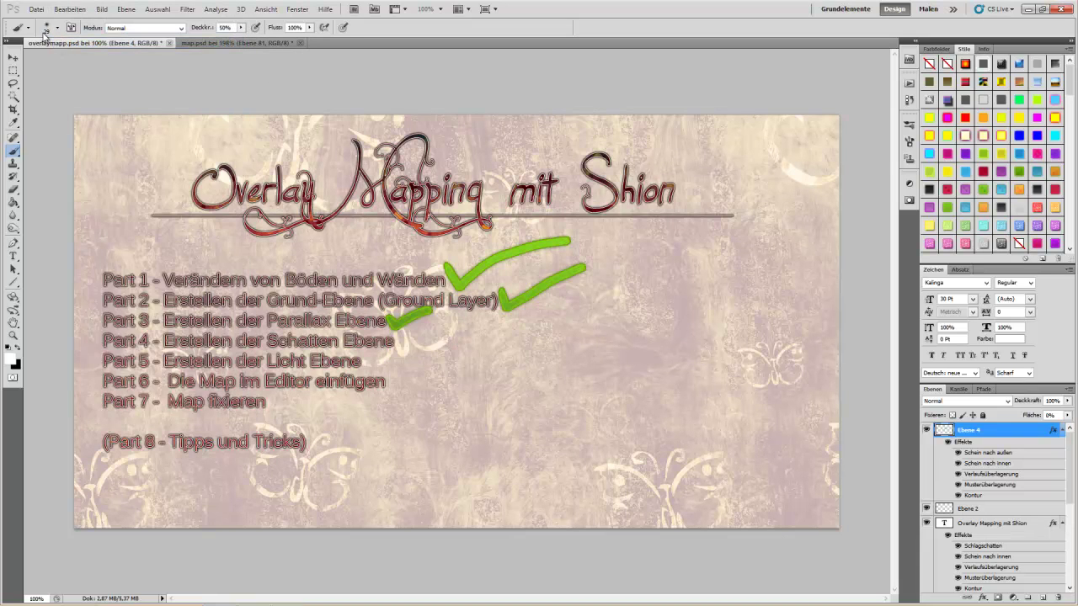
- Repaint the Part 4 check mark with a different brush tip at 57% opacity
click(57, 28)
double_click(249, 113)
drag(196, 27, 550, 31)
drag(394, 336, 442, 325)
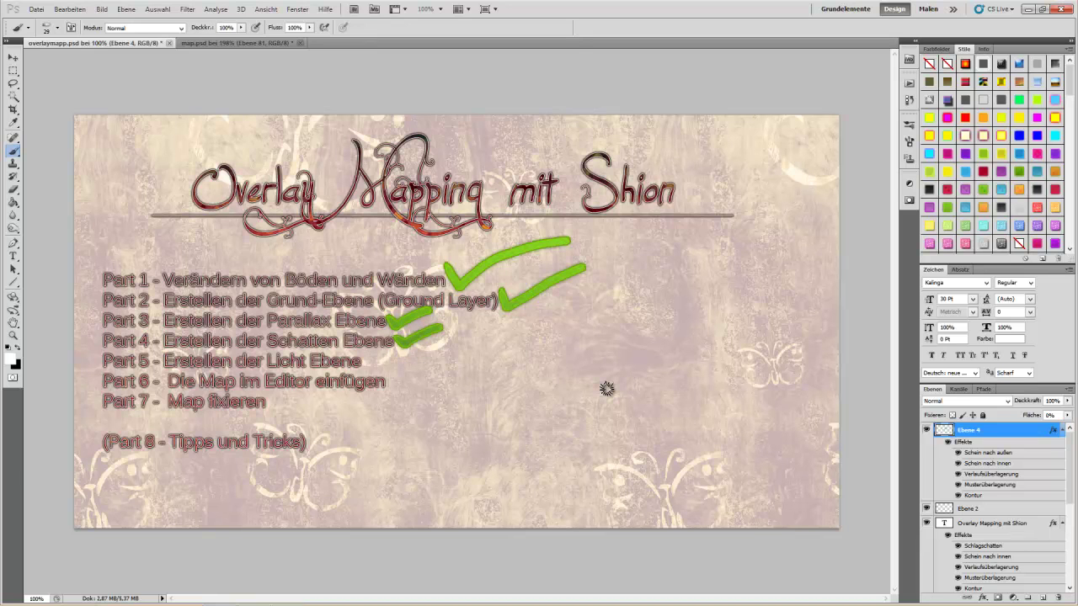
click(13, 58)
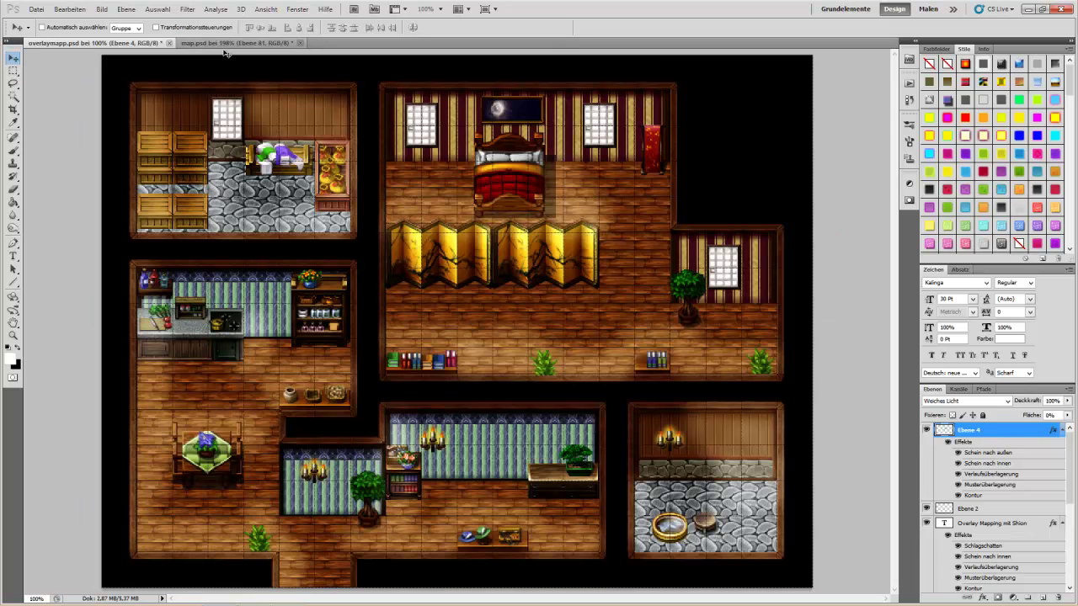
- In map.psd, add Ebene 82 filled black in Weiches Licht mode, with Ebene 81 hidden
click(223, 43)
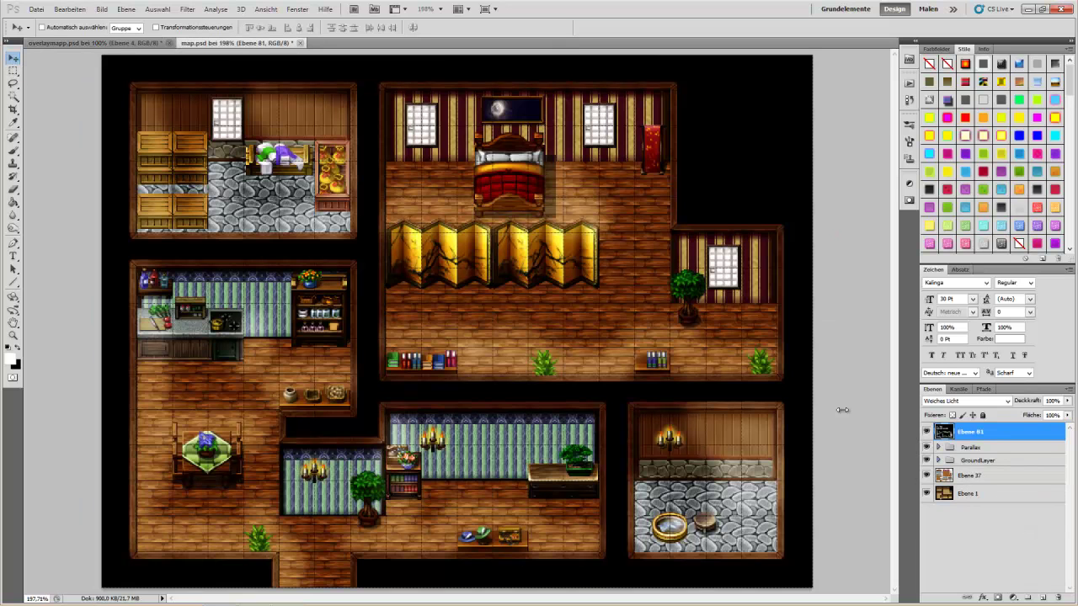
click(1044, 598)
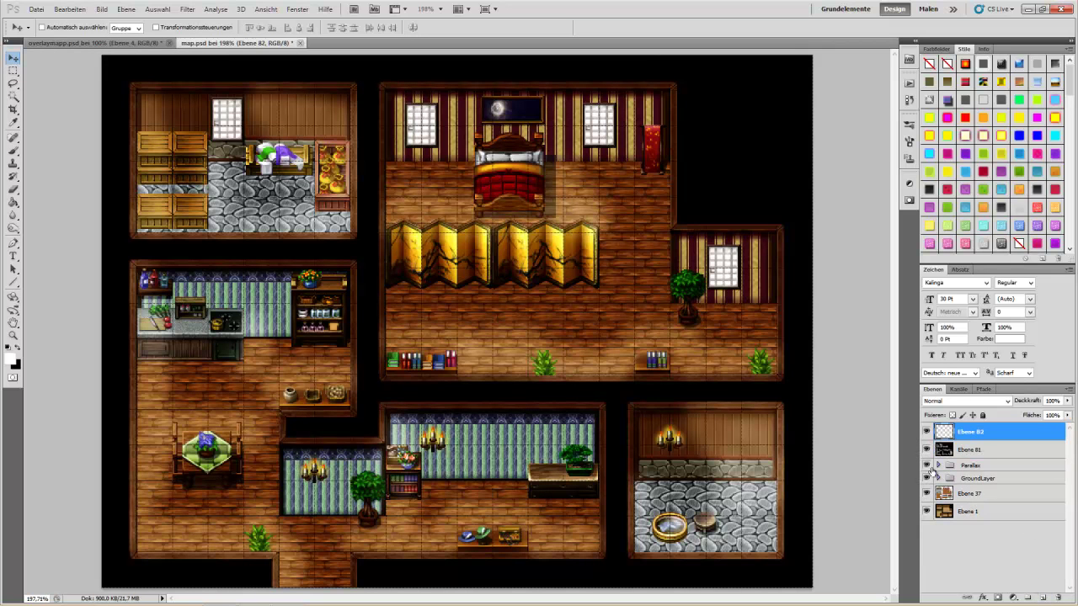
click(926, 449)
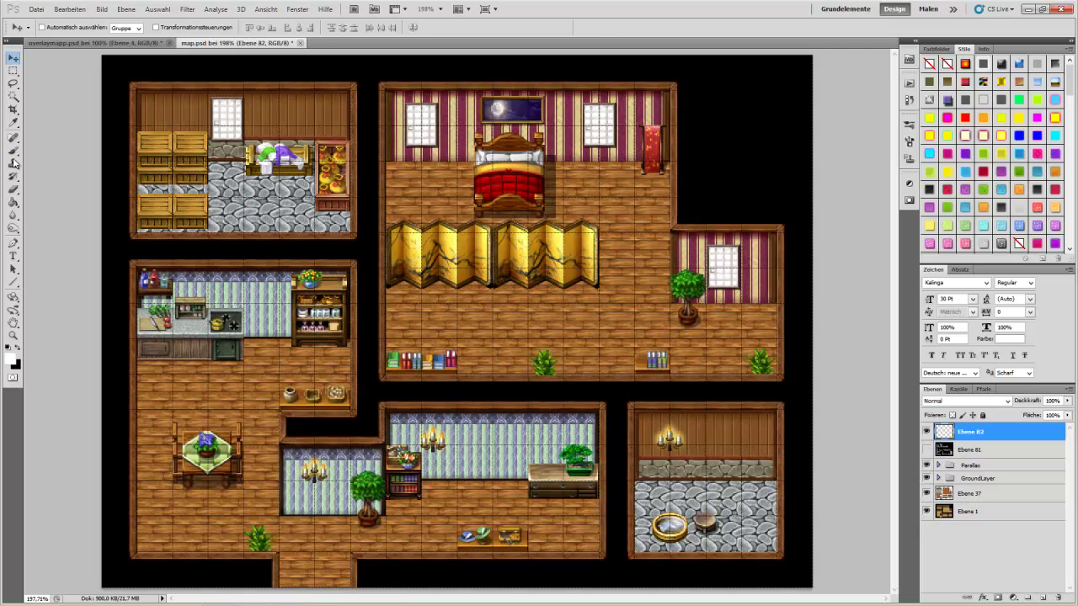
click(19, 348)
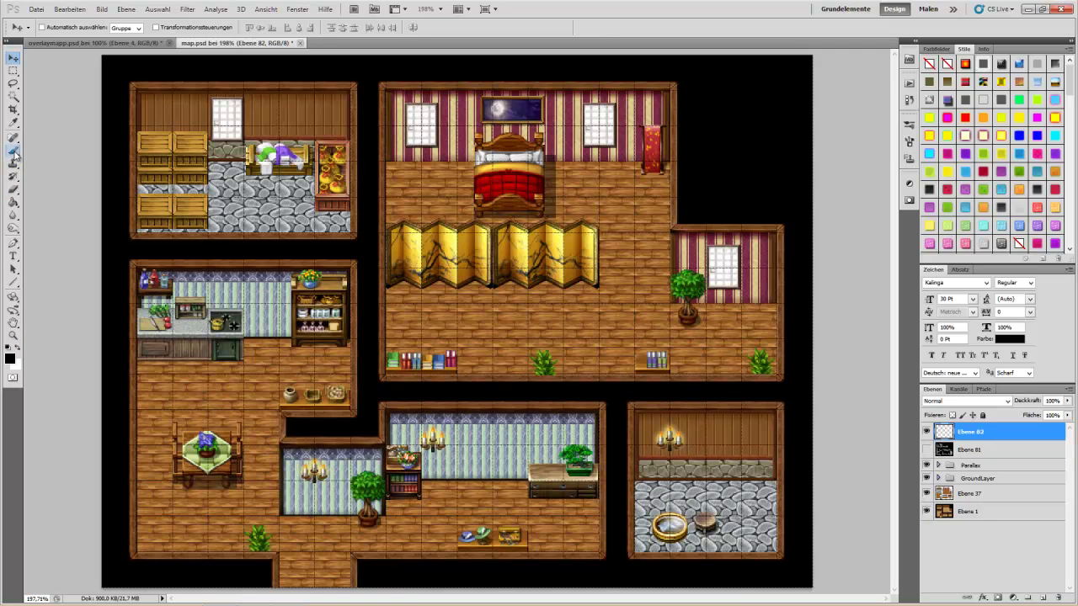
click(13, 203)
click(476, 293)
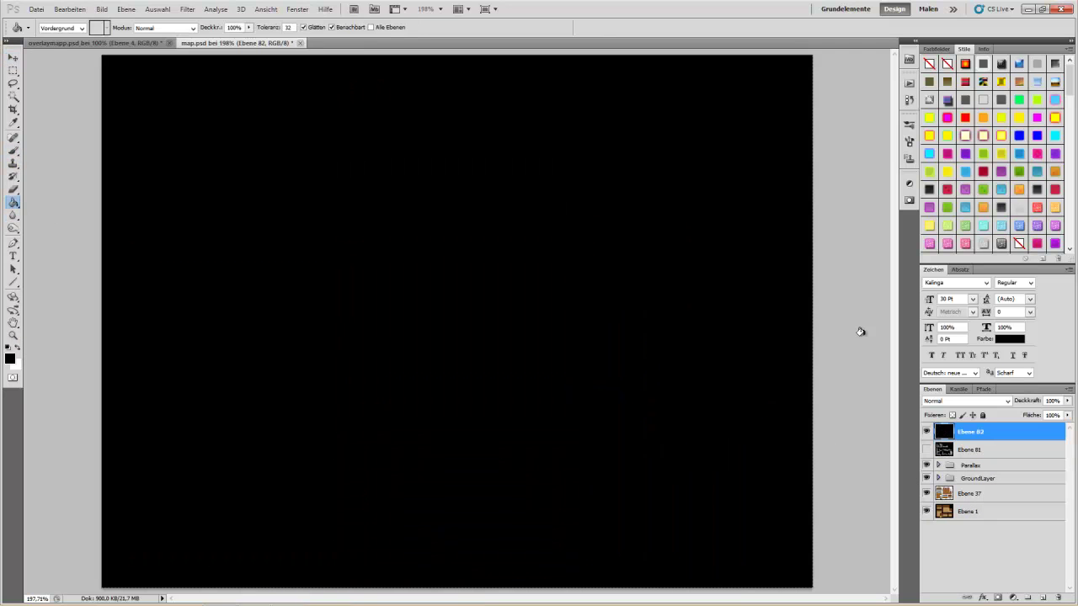
click(966, 400)
click(951, 260)
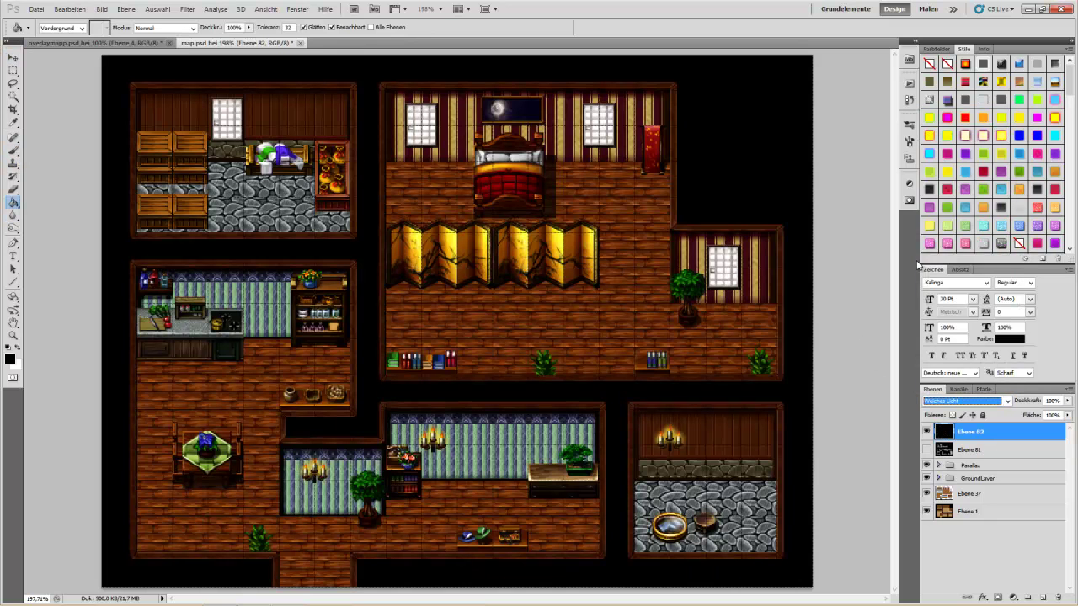
click(13, 71)
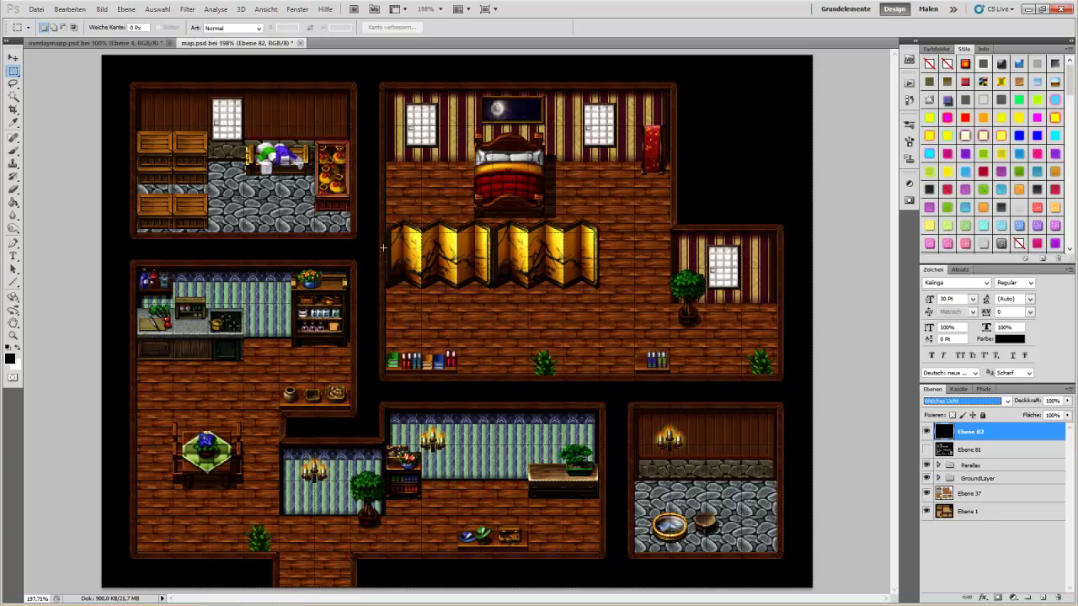
click(12, 57)
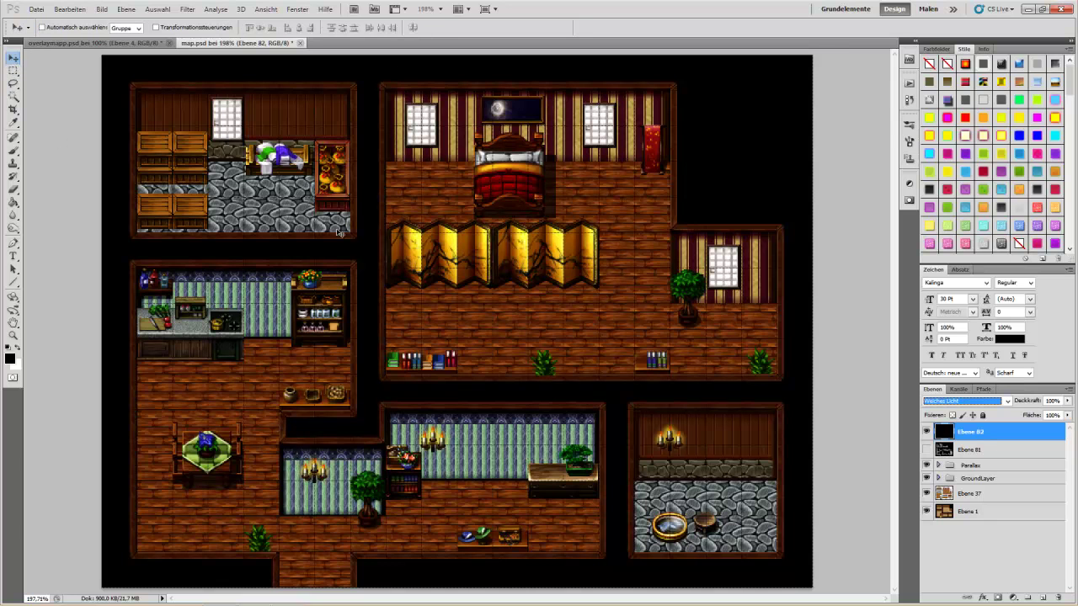
click(293, 598)
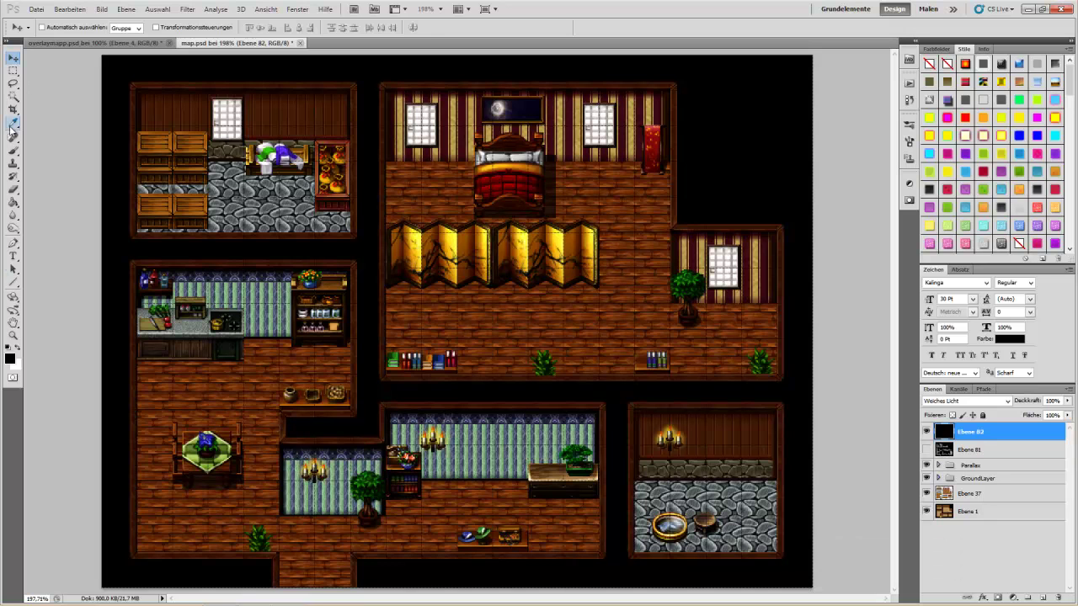
click(13, 71)
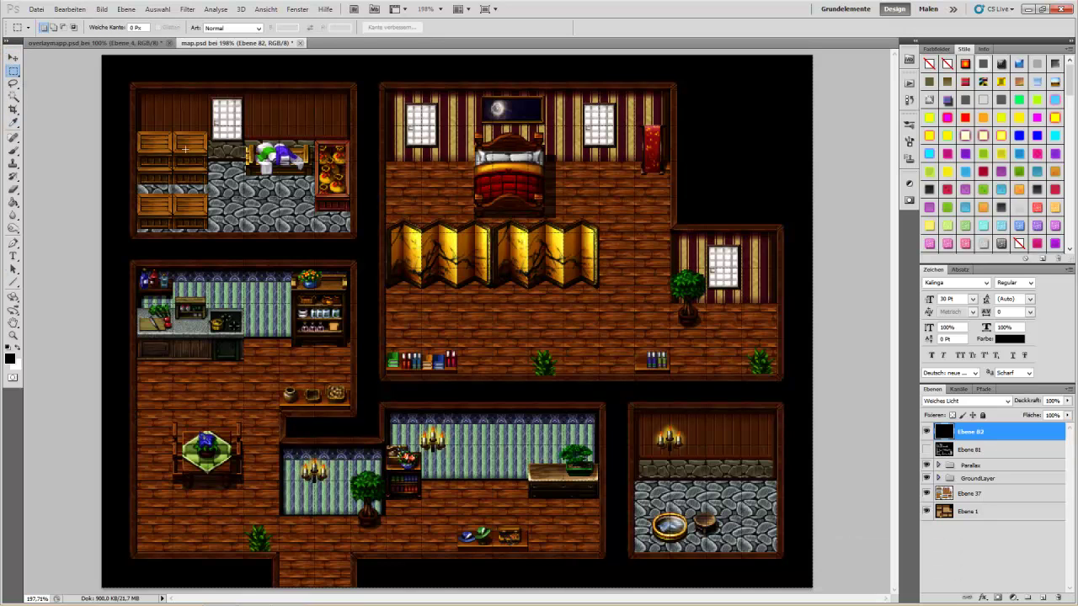
click(14, 150)
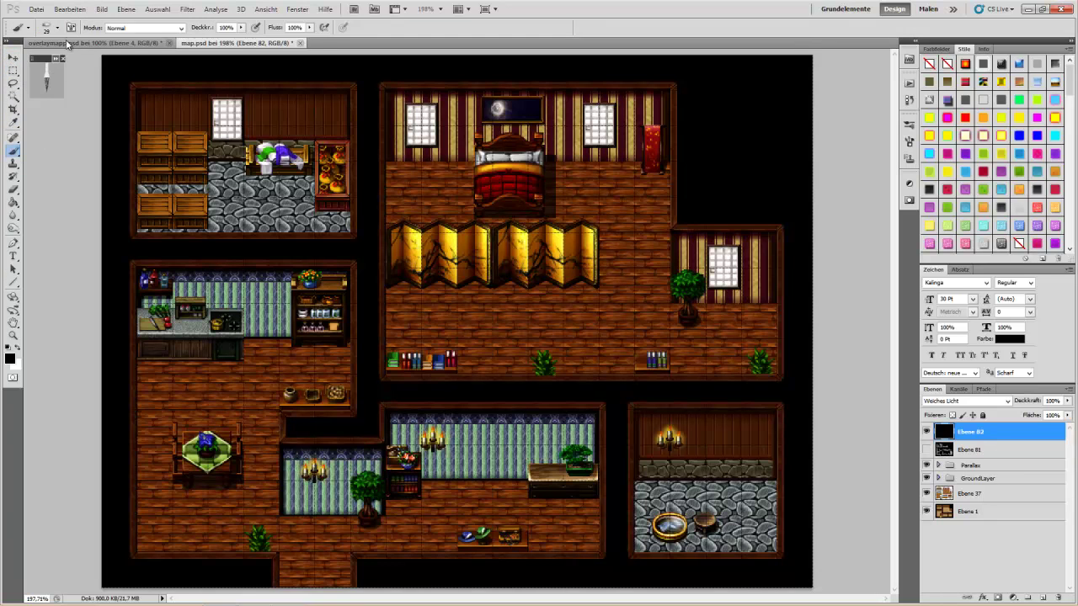
- Set up a soft round brush at 270 px size and 40% opacity
click(58, 28)
click(47, 118)
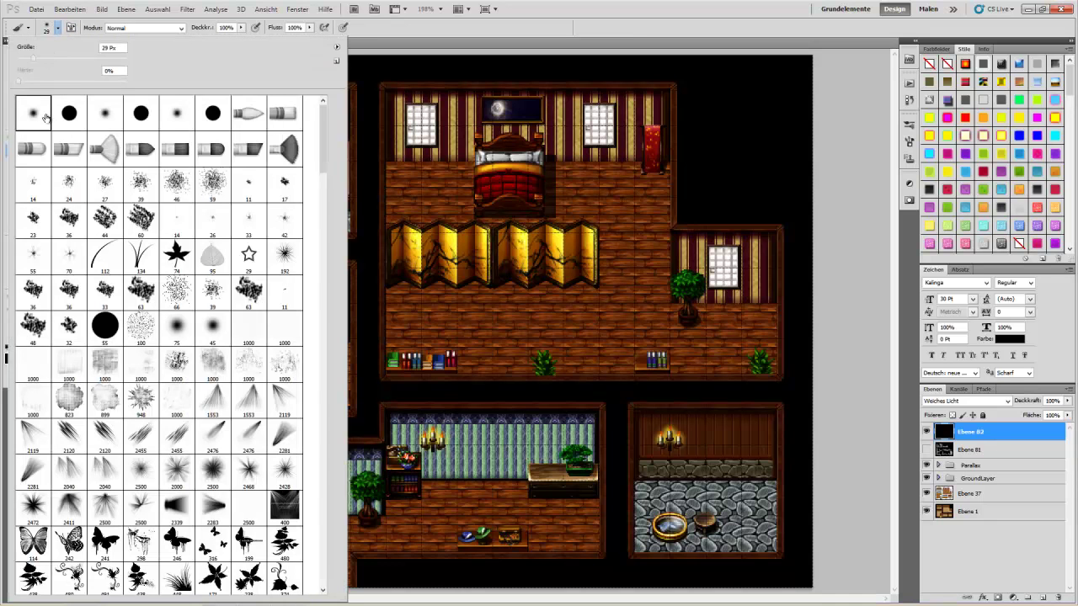
text(2)
key(Return)
text(0)
key(Return)
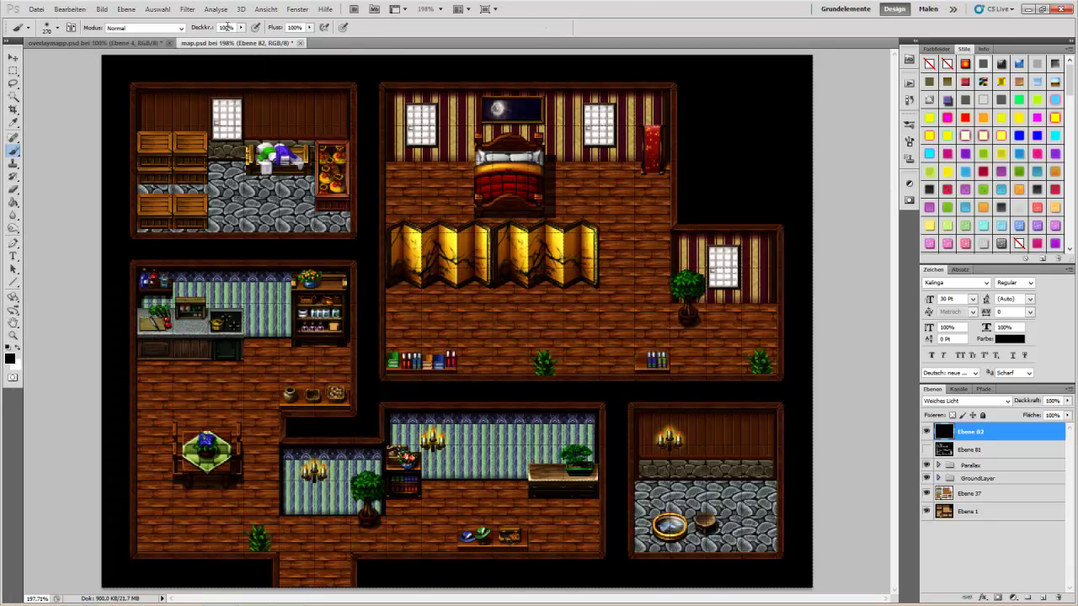
text(40)
key(Return)
- Set the foreground colour to #d60000 and paint a red glow over the lower rooms
click(10, 359)
drag(712, 297, 612, 290)
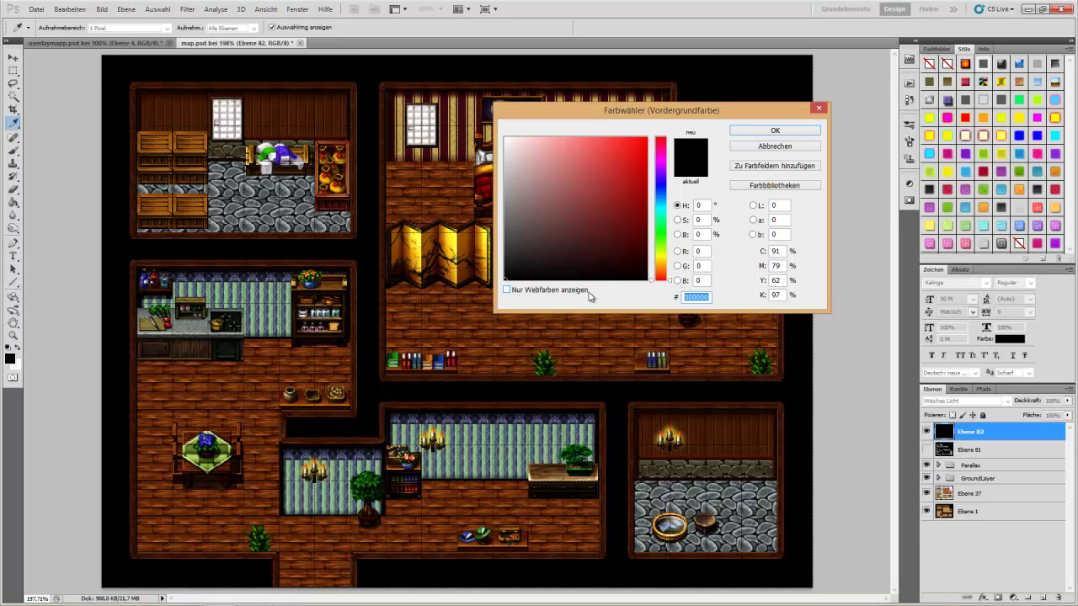
text(d)
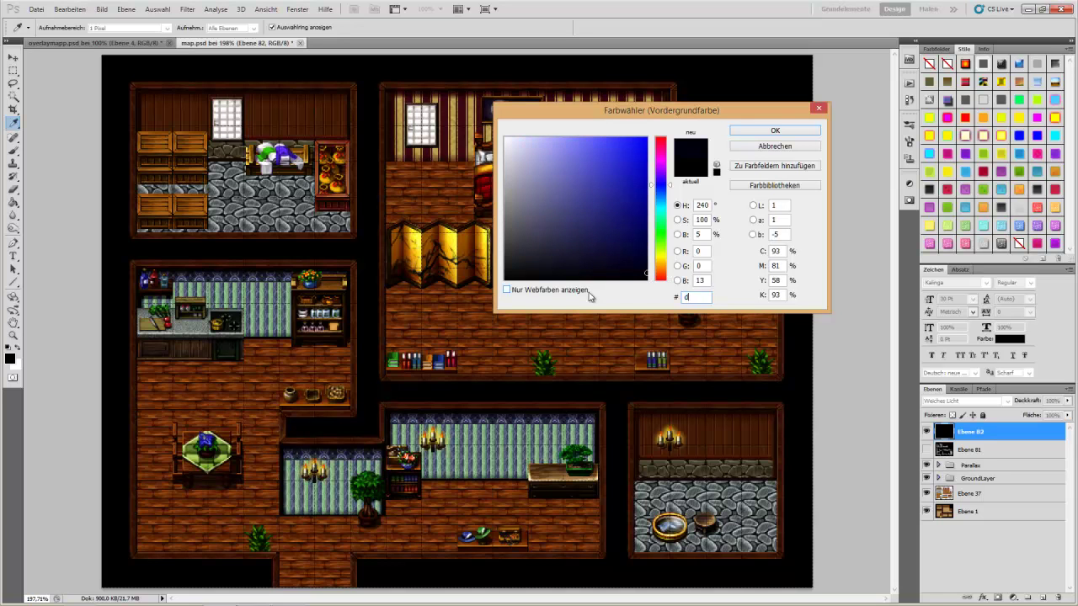
text(60000)
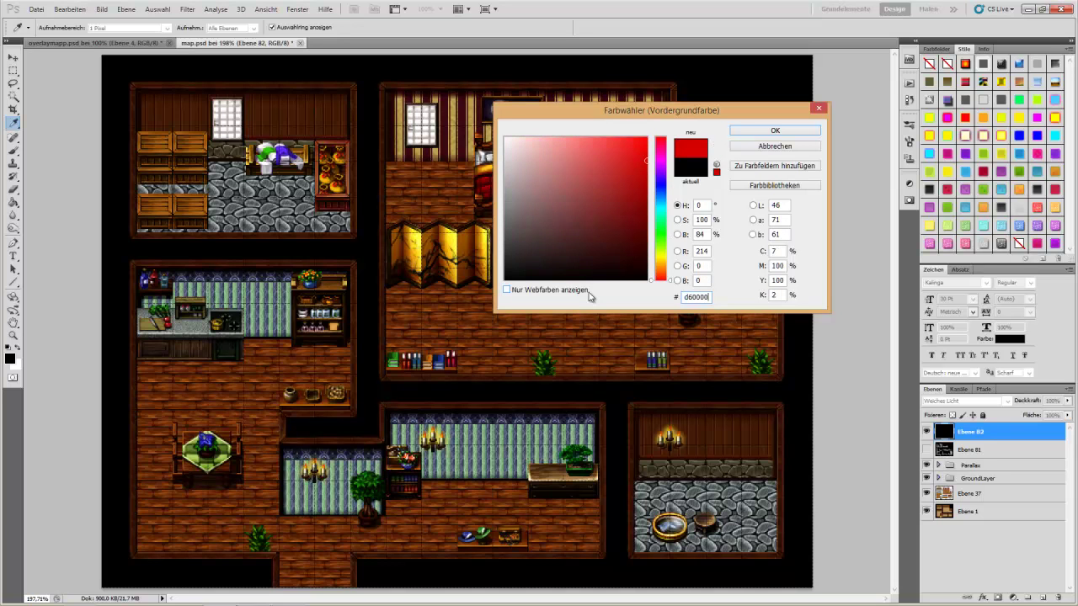
click(772, 130)
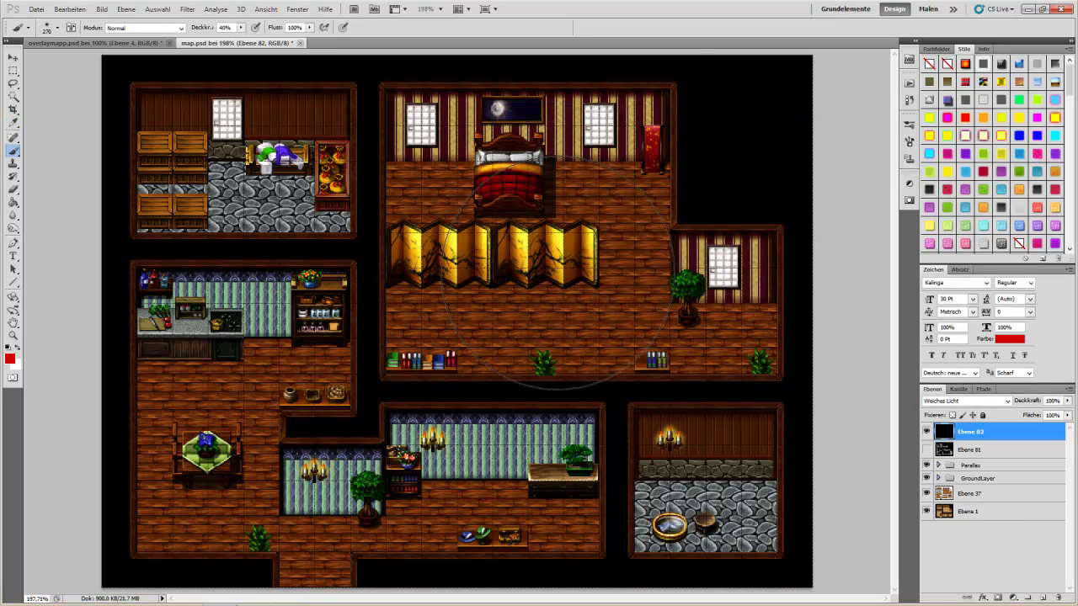
drag(446, 457, 316, 472)
- Tint the lower-right room's back wall red, then shrink the soft brush from 270 to 200 px
click(670, 439)
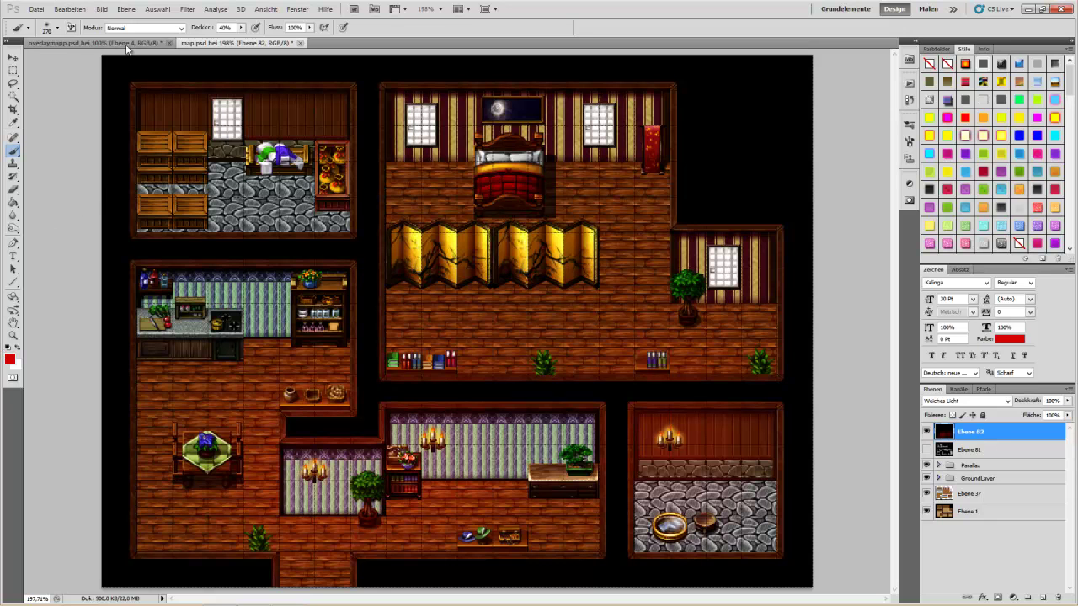
click(59, 29)
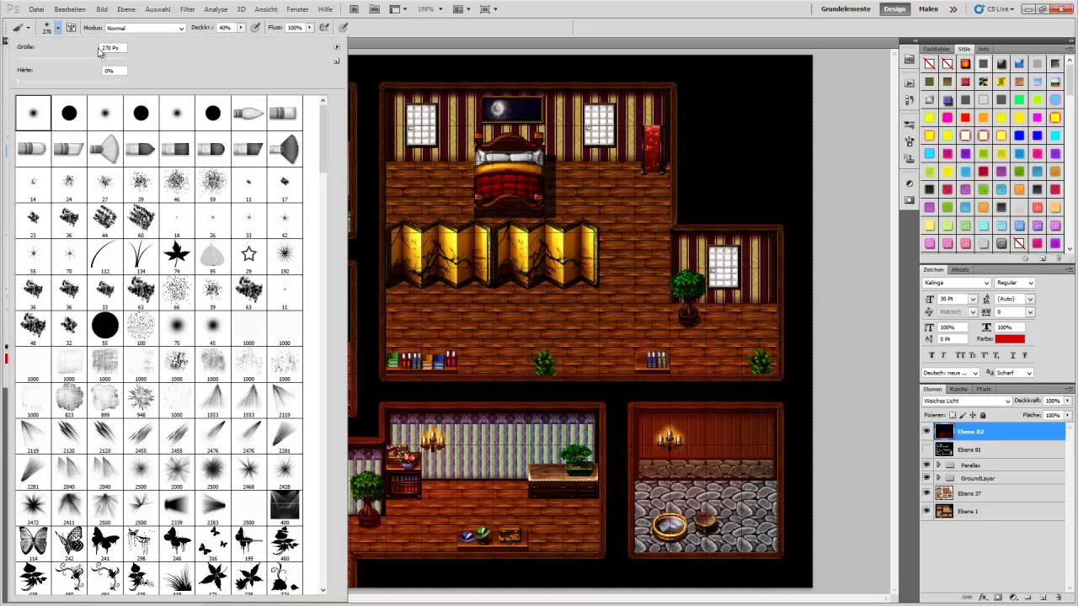
drag(88, 48, 83, 48)
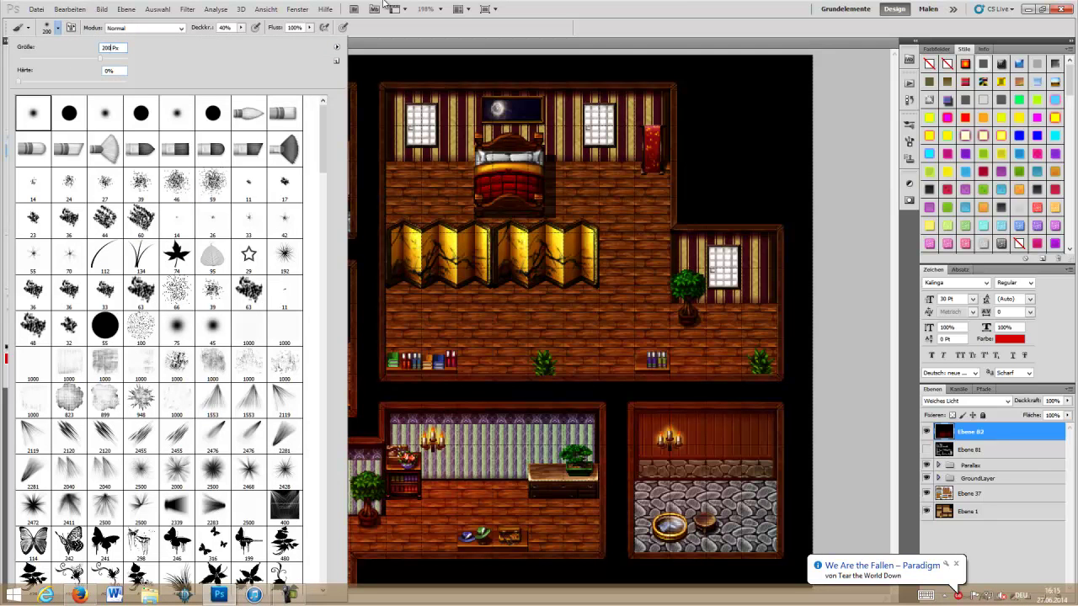
key(Return)
- Change the painting colour to orange d64c00
click(9, 360)
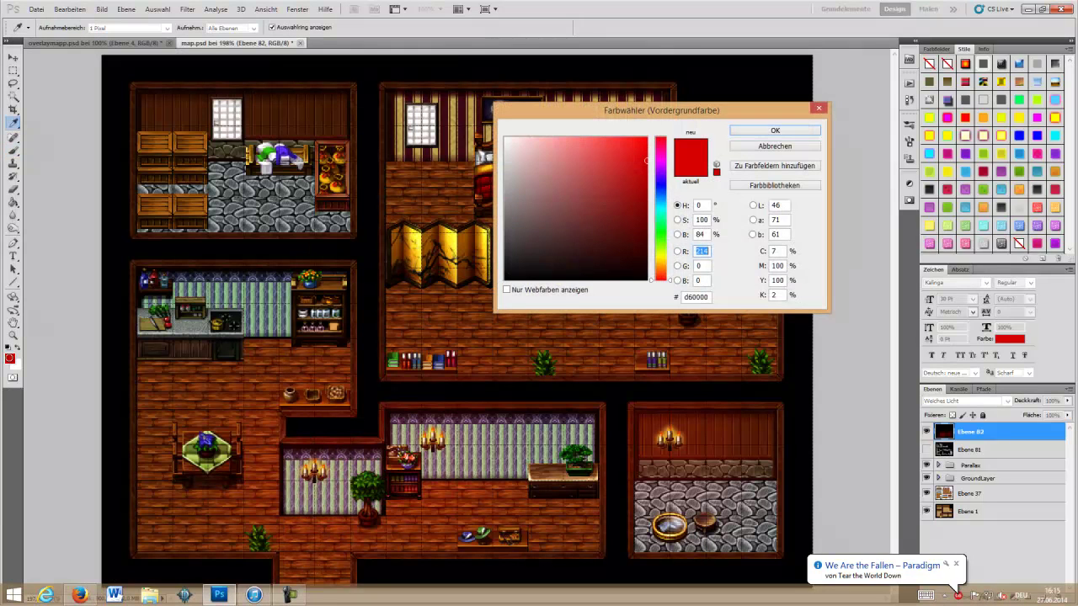
double_click(710, 296)
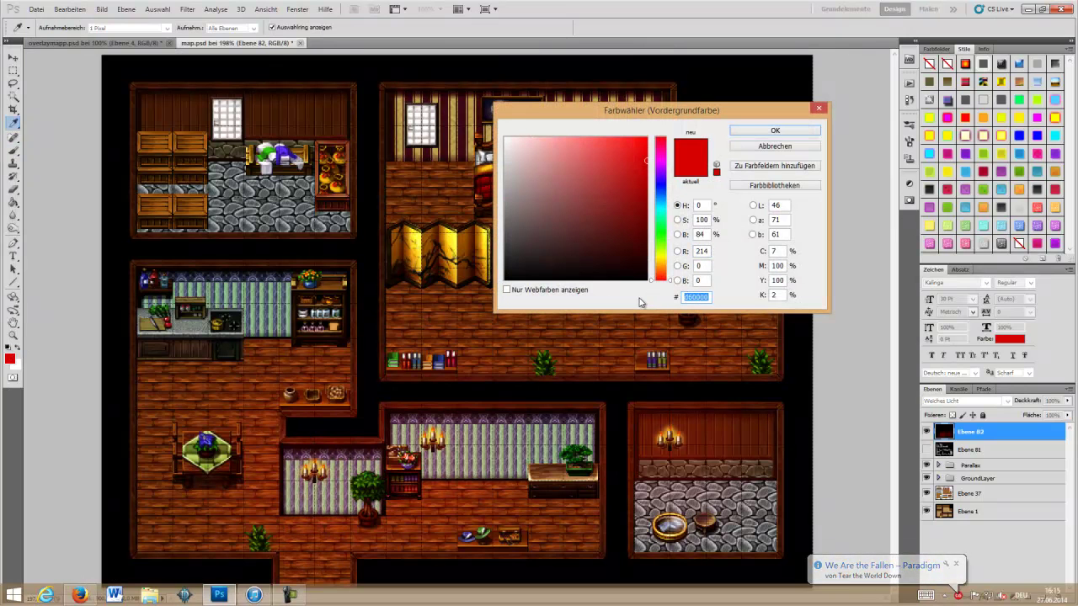
text(d)
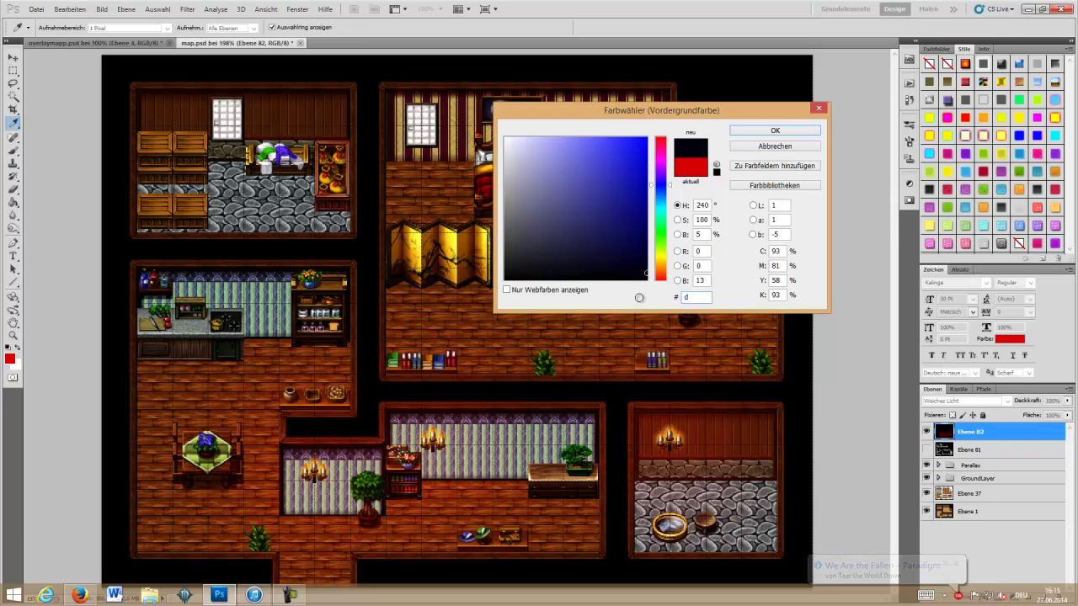
text(64)
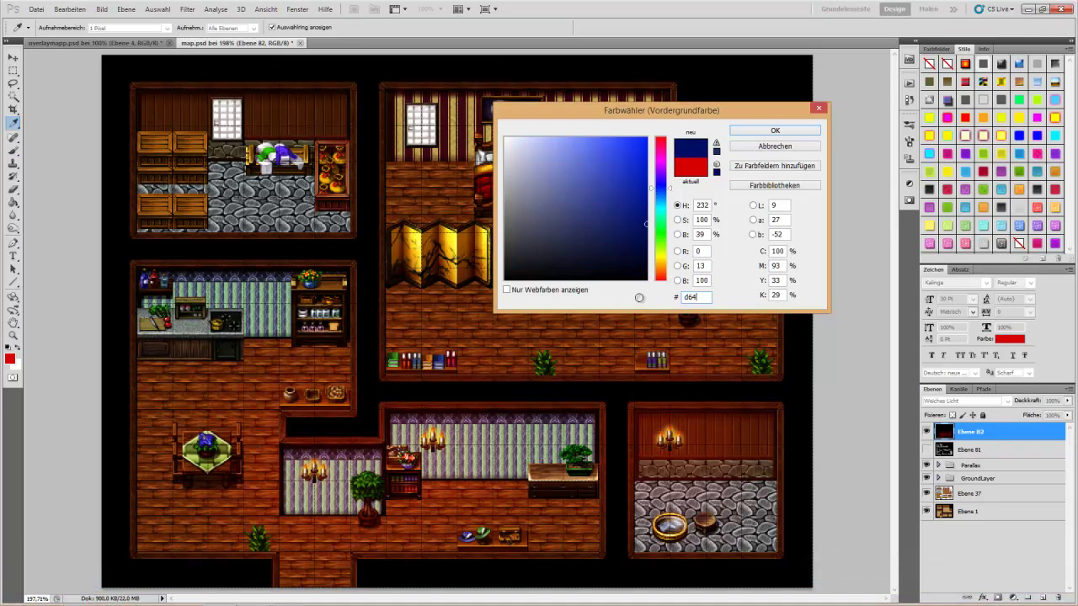
text(c00)
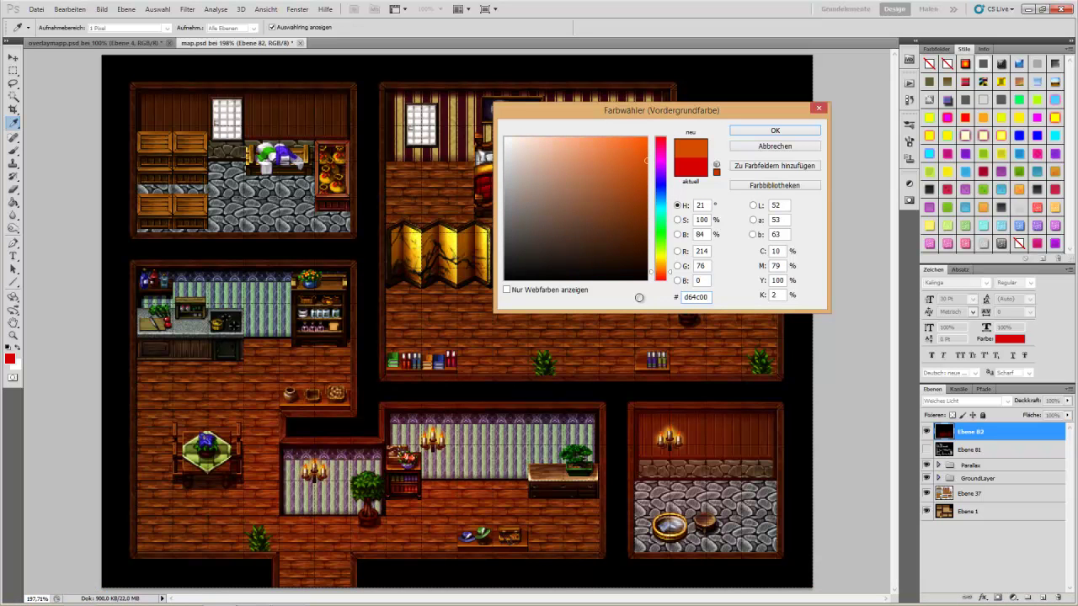
click(797, 131)
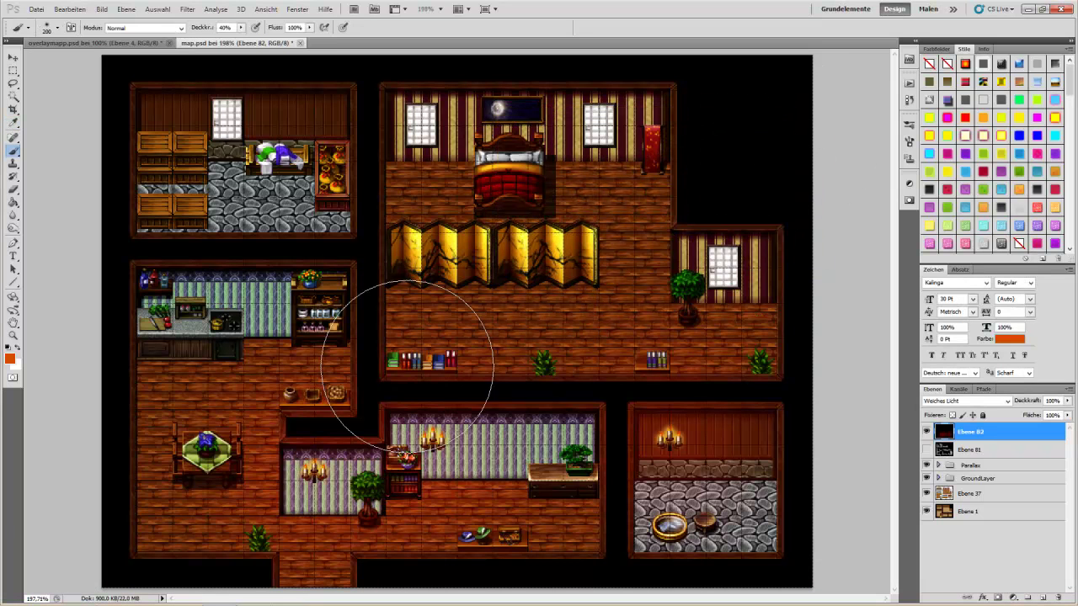
- Paint soft orange glows on the walls of the lower rooms
click(328, 476)
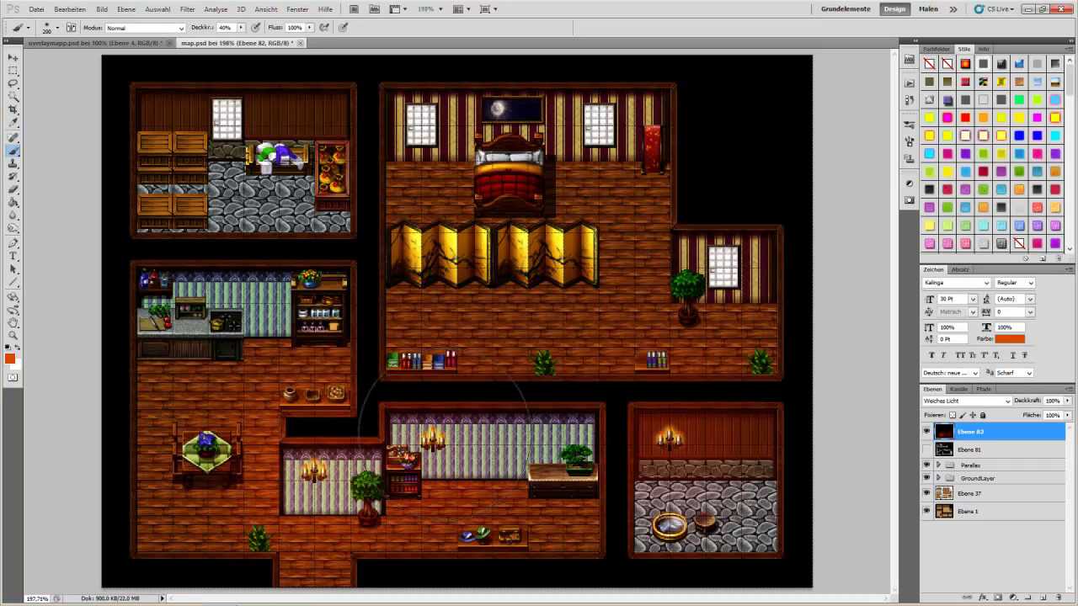
click(438, 438)
click(694, 454)
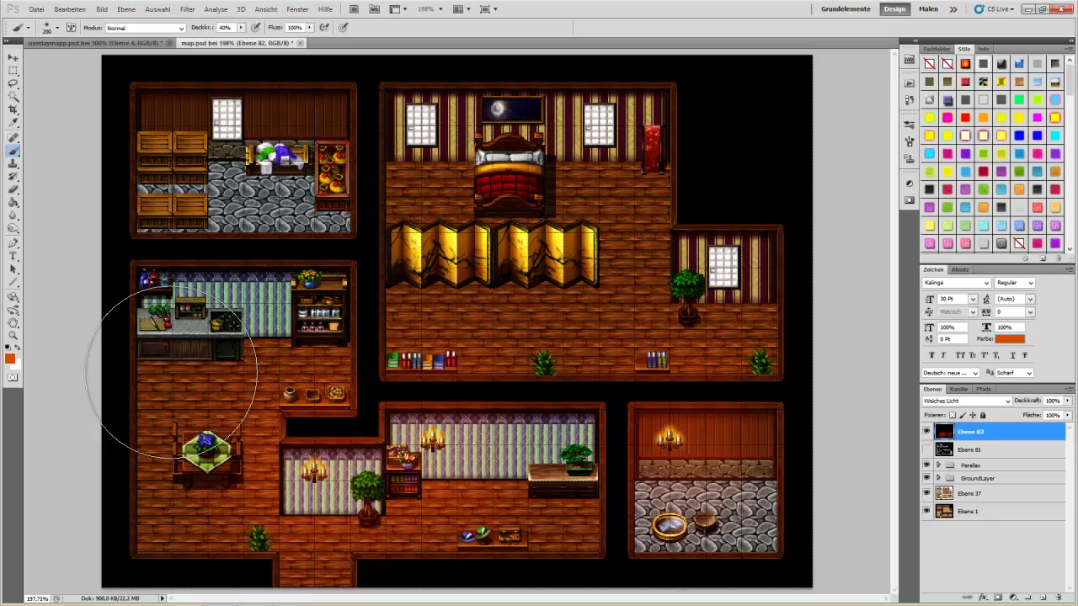
- Reduce the brush size from 200 to 170 px and bring up the foreground colour picker
click(59, 27)
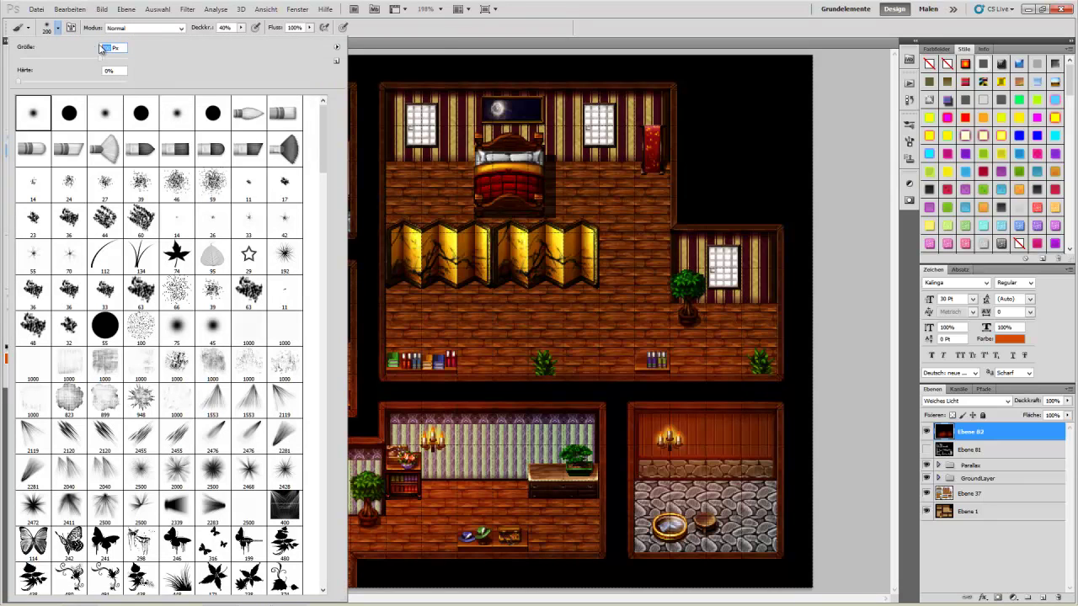
text(73)
text(170)
key(Return)
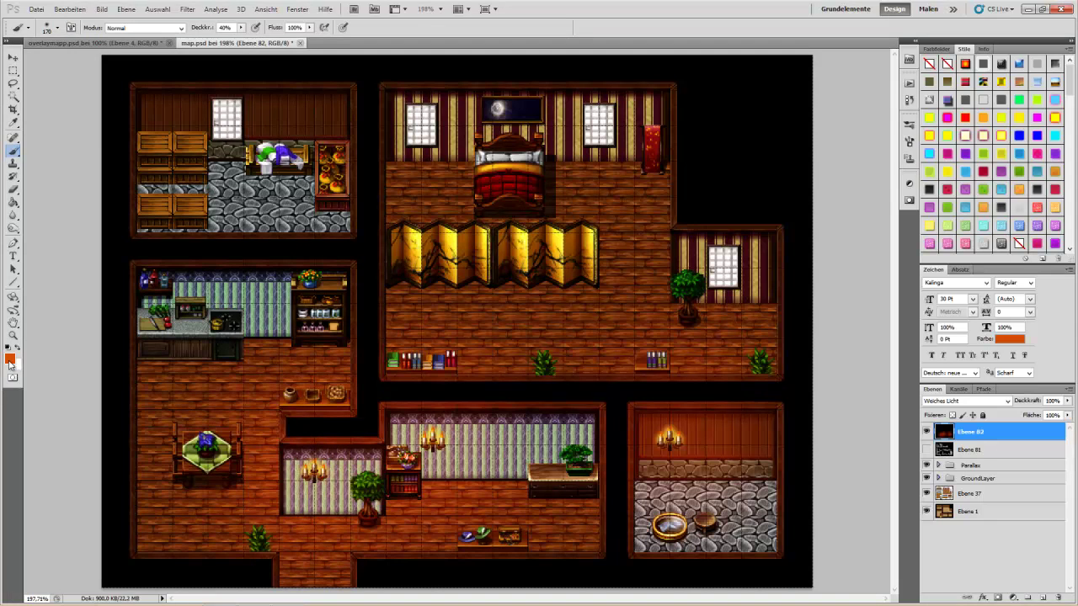
click(9, 360)
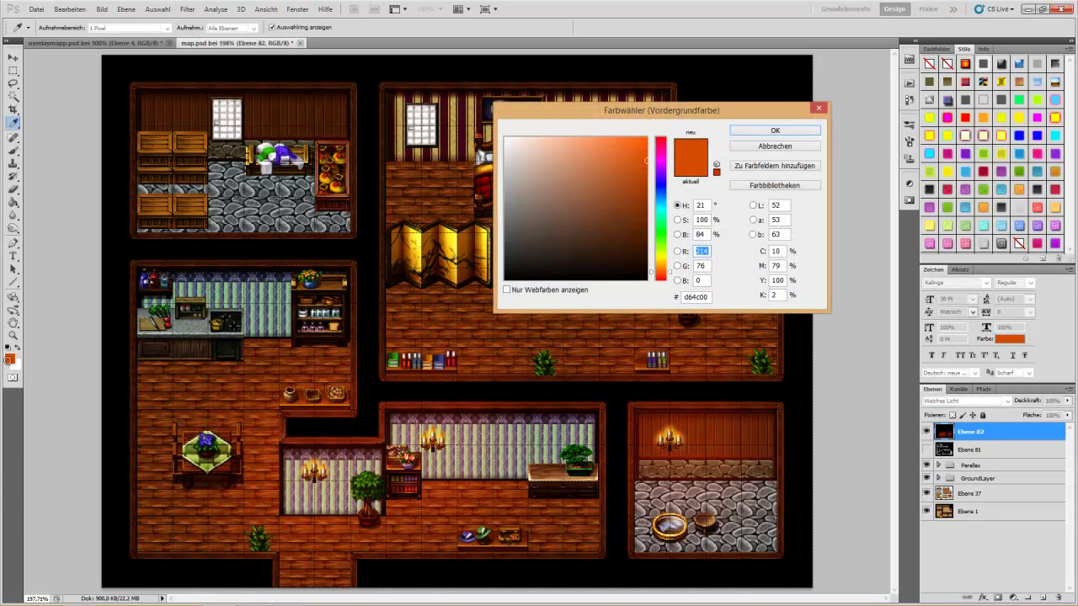
- Switch the painting colour to the lighter golden orange e59100
click(707, 296)
text(e)
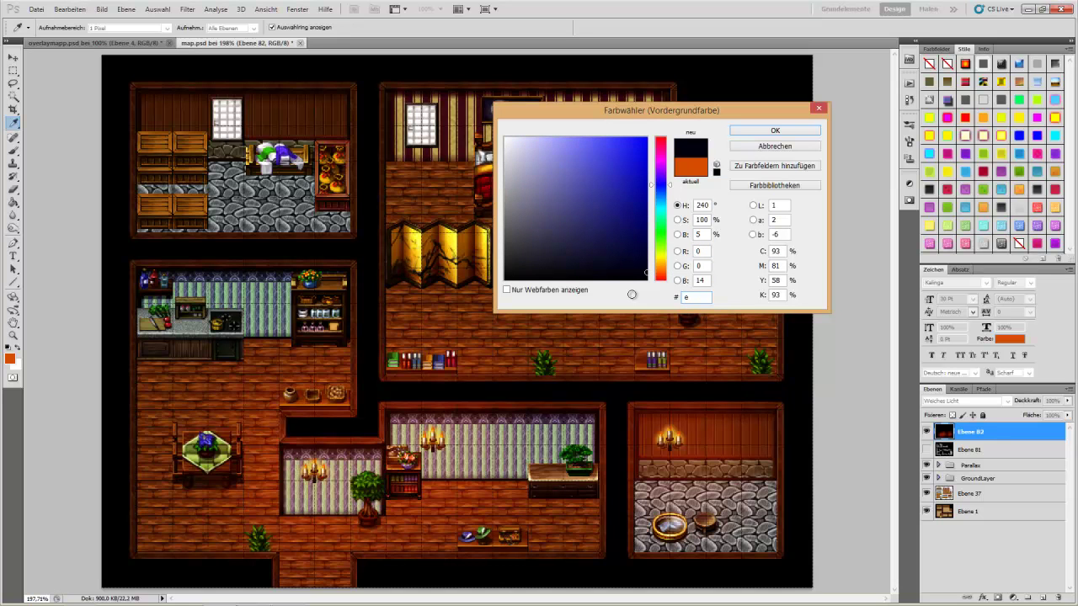
text(5)
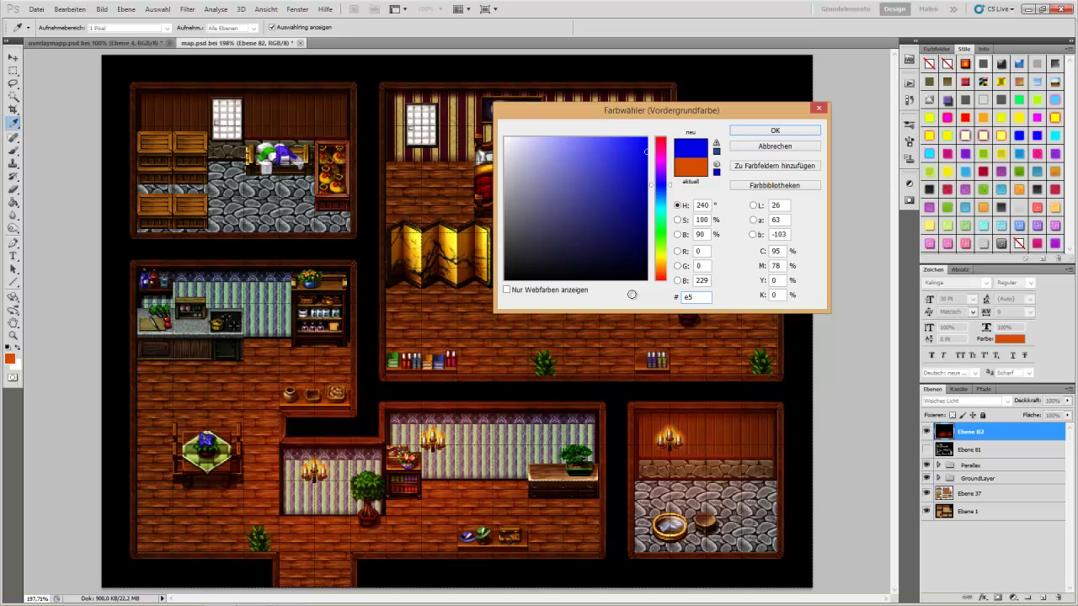
text(9)
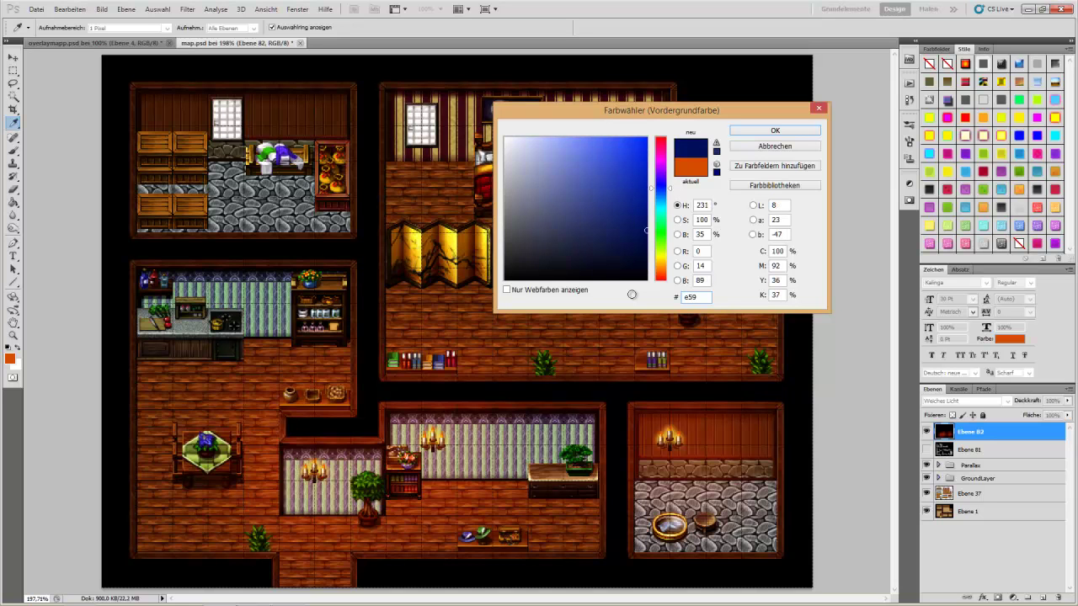
text(100)
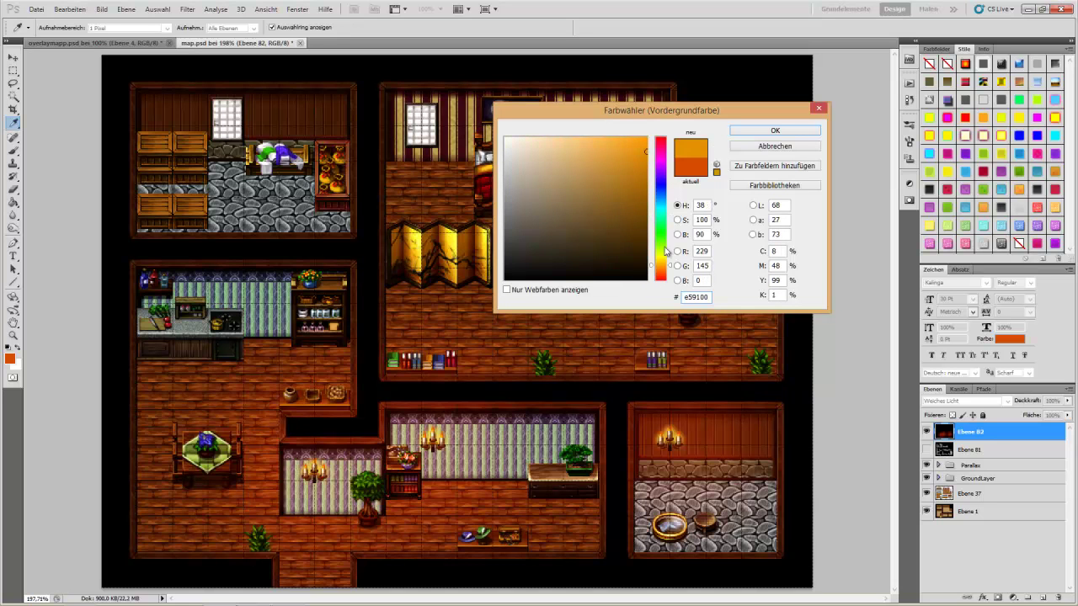
click(765, 130)
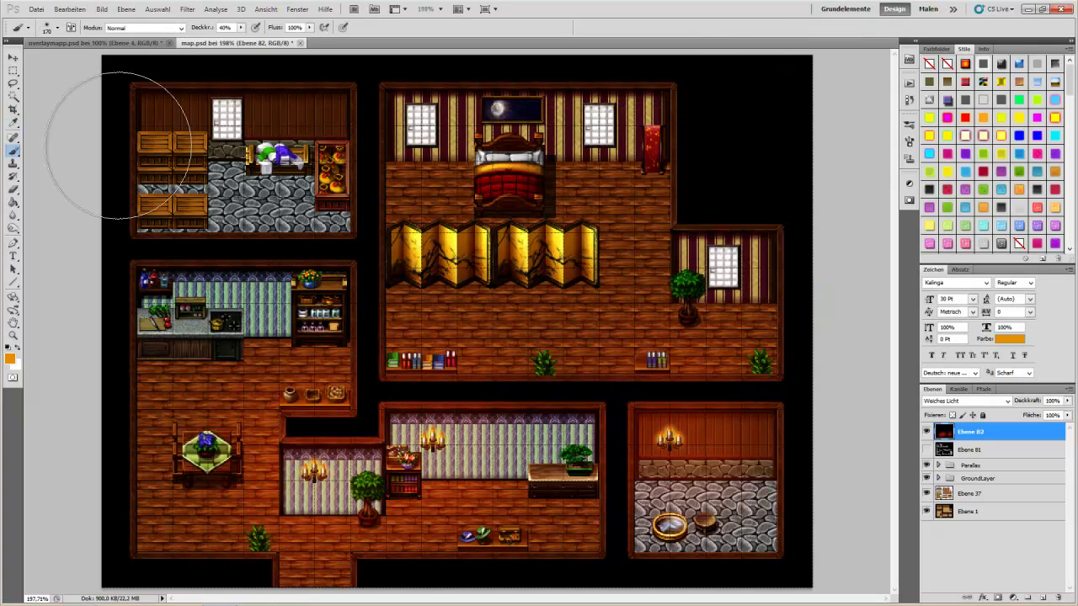
click(57, 27)
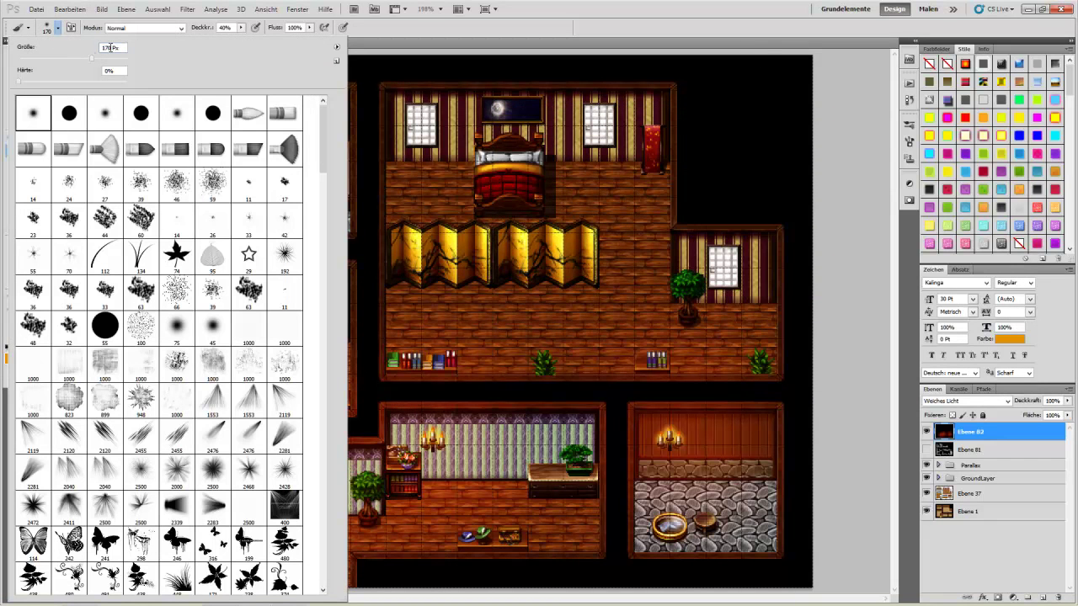
- Paint a golden glow around the small lower room's chandelier with a 130 px brush
drag(91, 58, 78, 60)
key(Return)
click(315, 476)
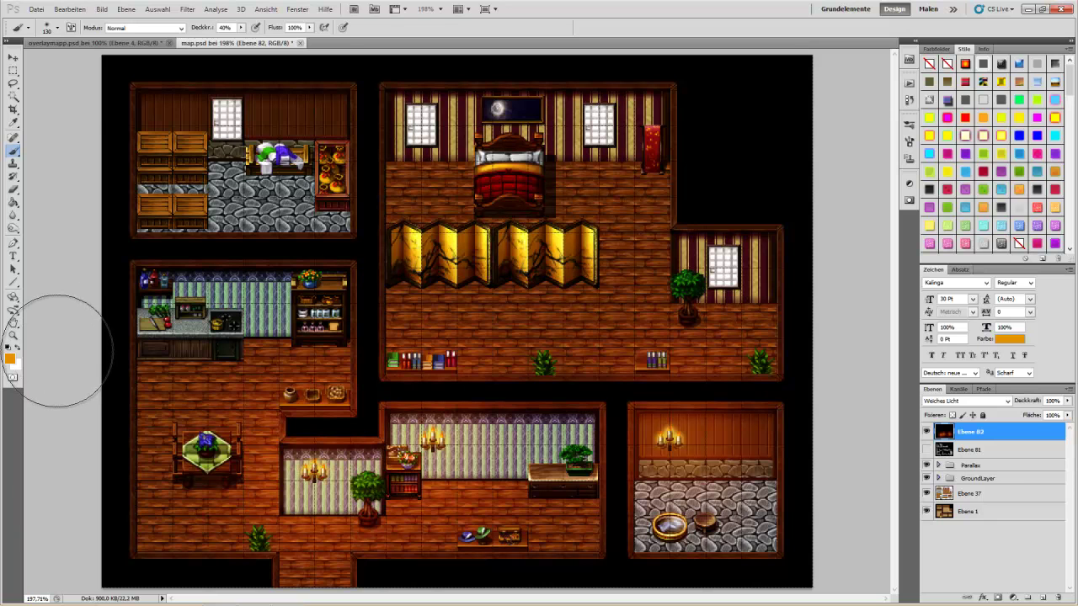
click(57, 28)
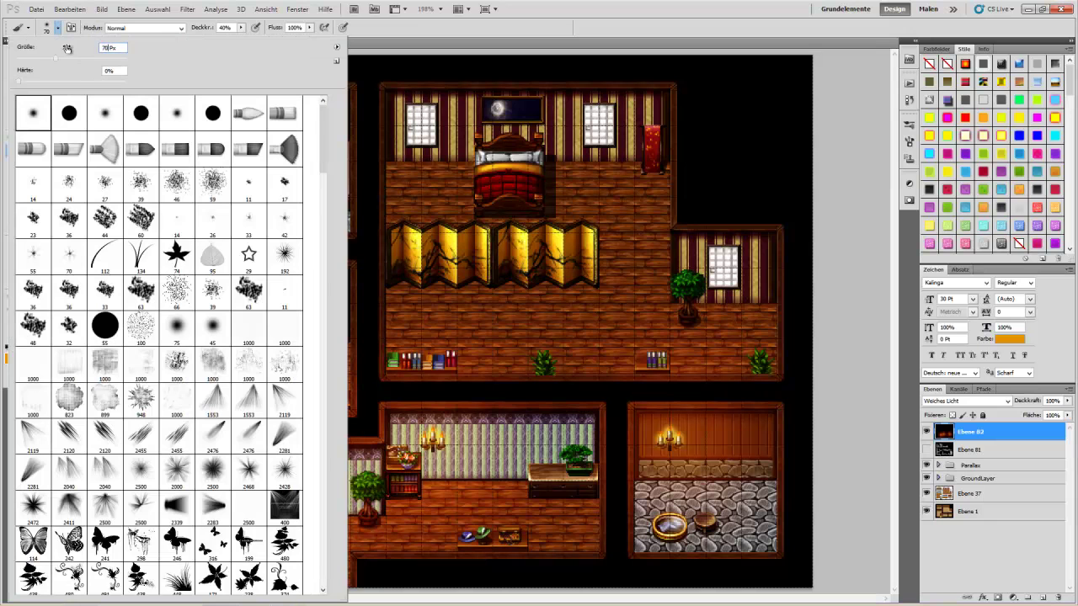
click(611, 12)
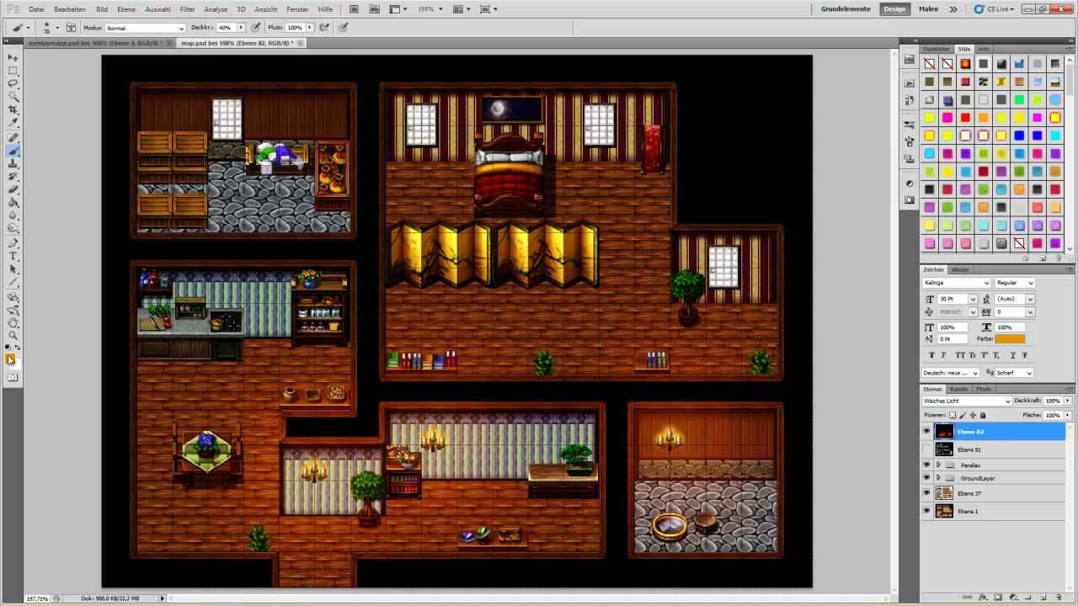
click(10, 358)
- Switch to yellow e5d800 and paint yellow light on the lower-right room's candle wall
drag(709, 297, 662, 301)
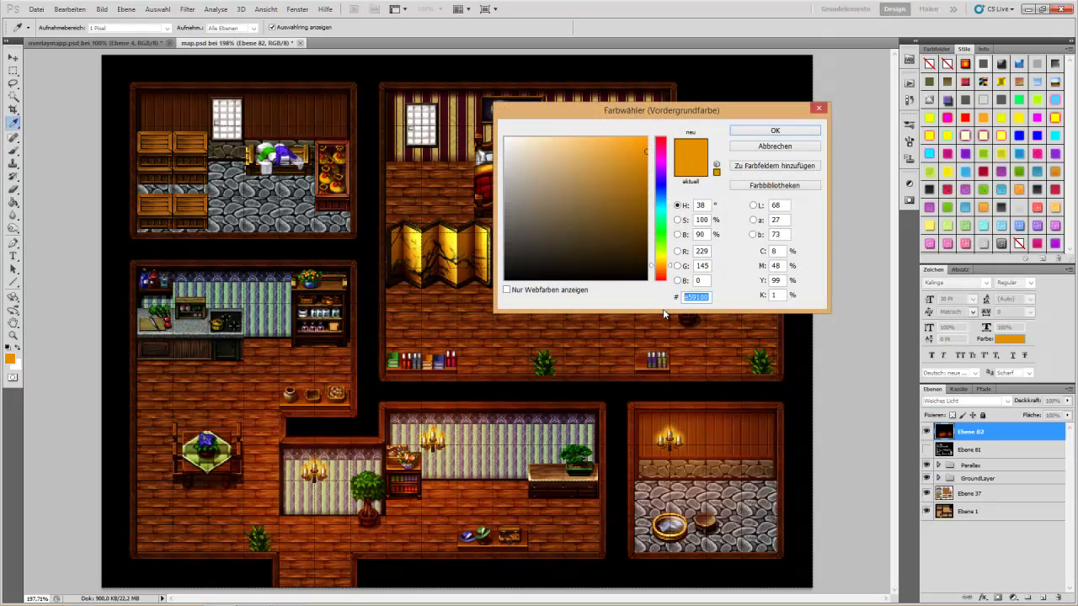
text(e5d)
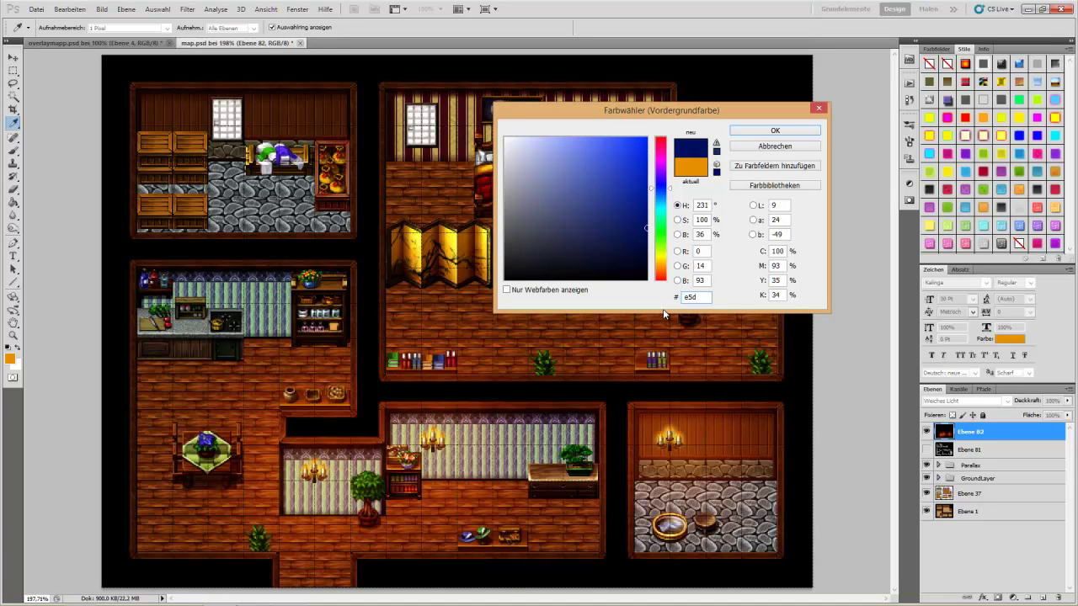
text(800)
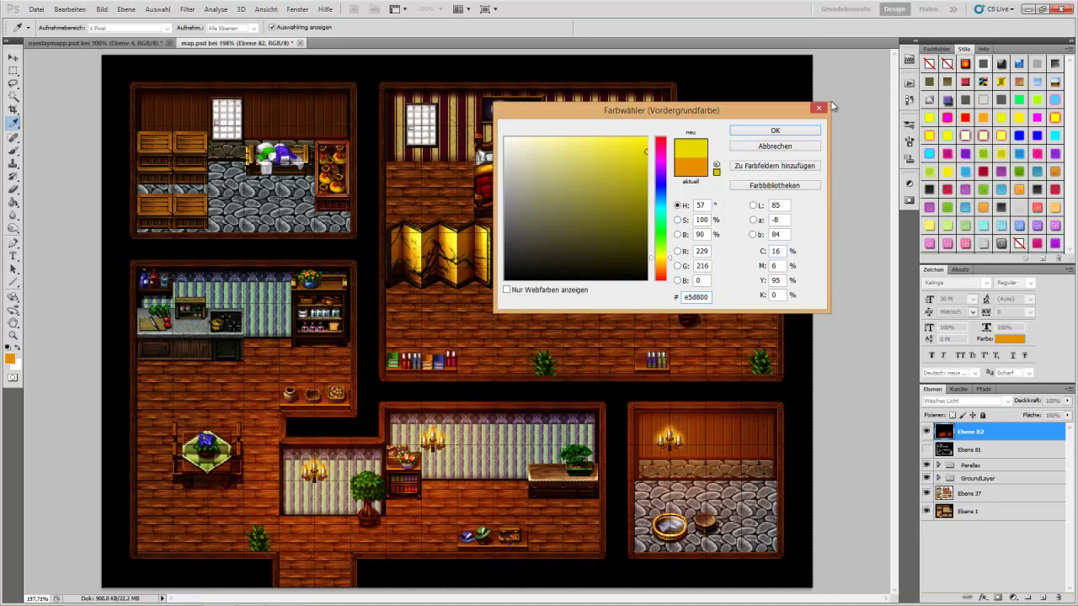
click(778, 130)
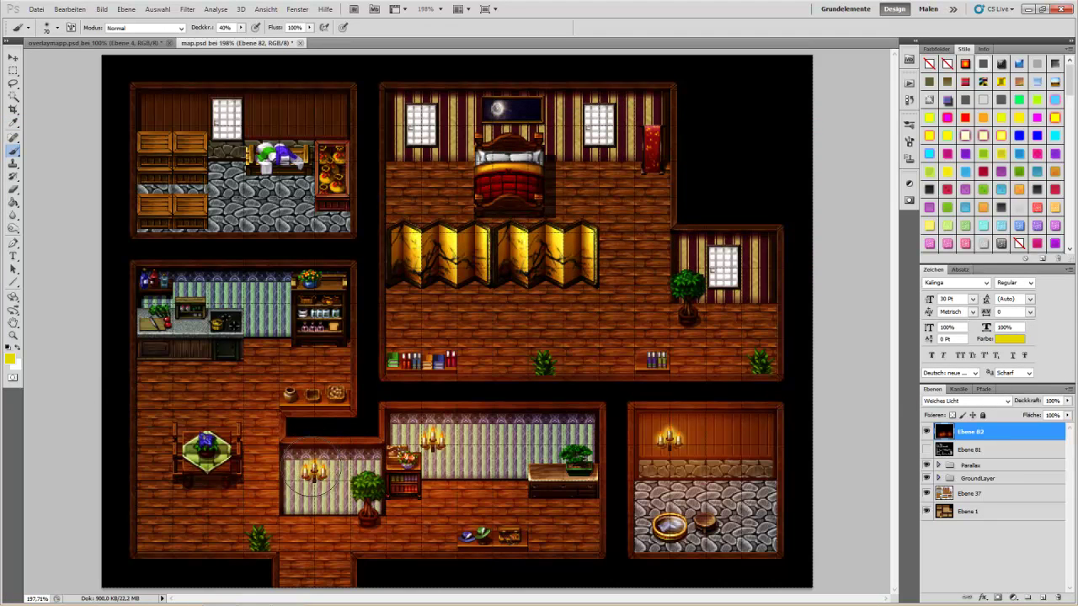
drag(717, 447, 668, 438)
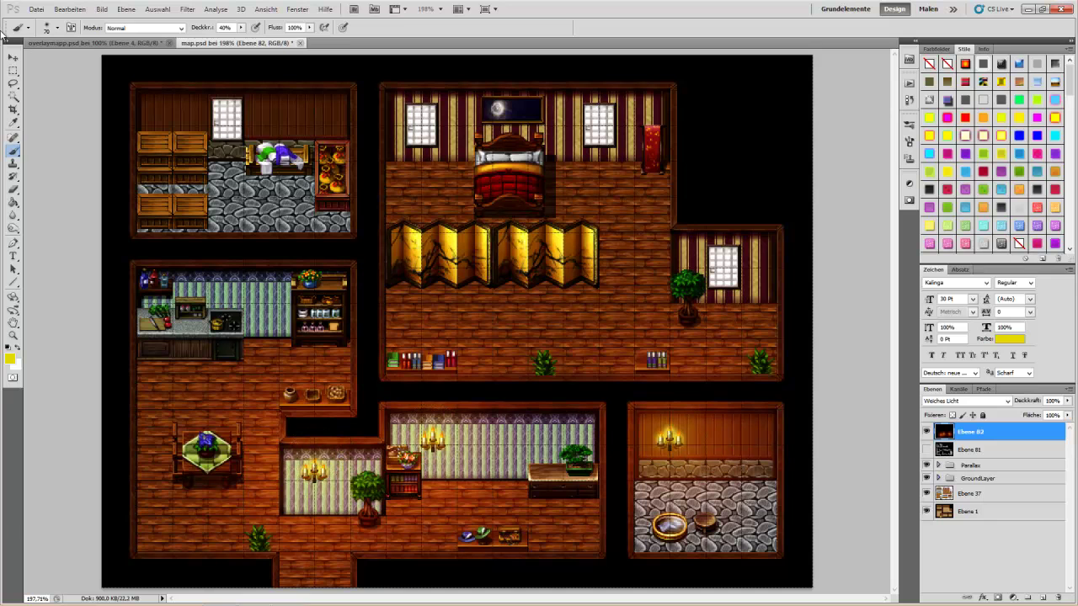
- Draw a tall rectangular marquee strip on the map
click(13, 57)
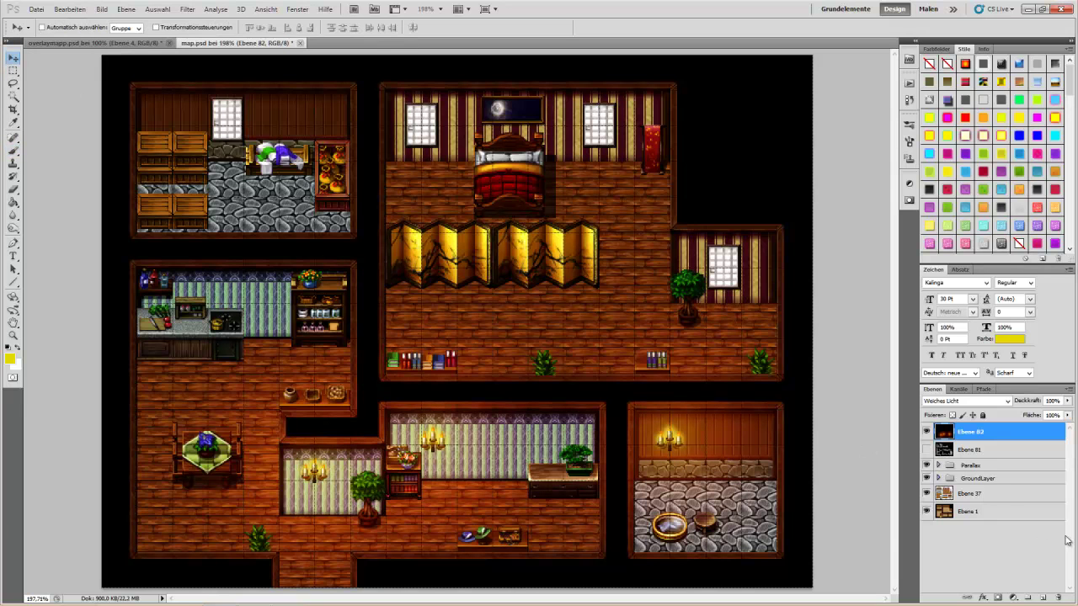
click(13, 71)
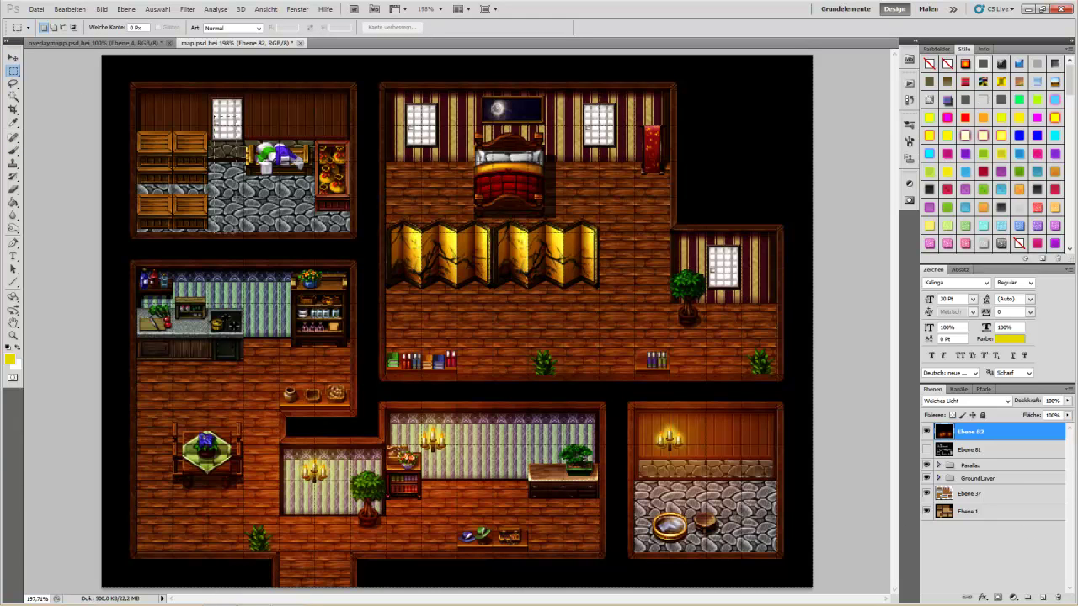
drag(244, 139, 247, 234)
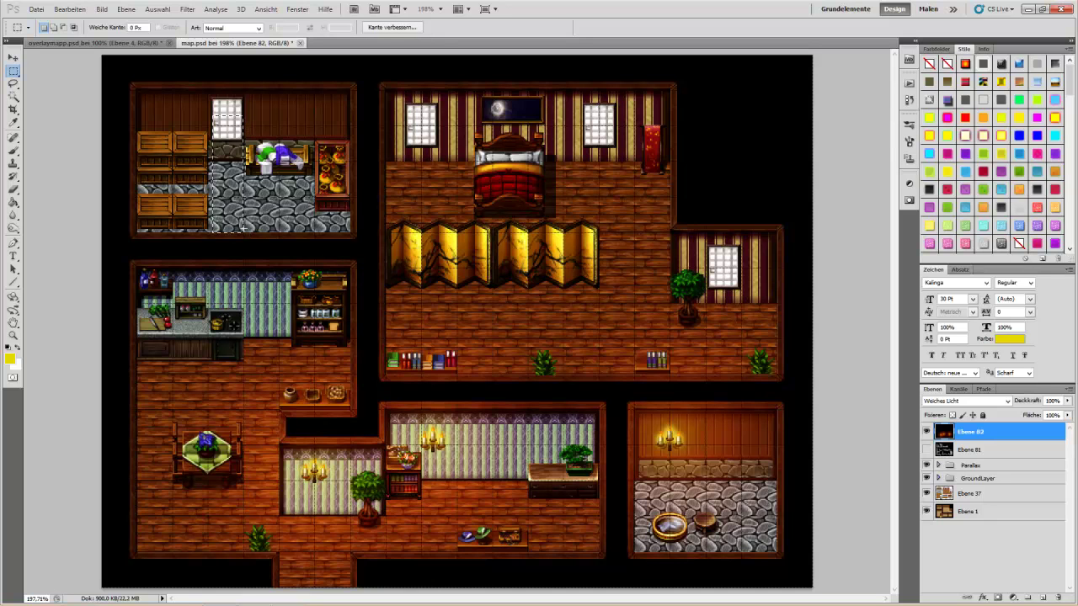
- Set the painting colour to pale yellow ffffe0
click(10, 347)
click(18, 349)
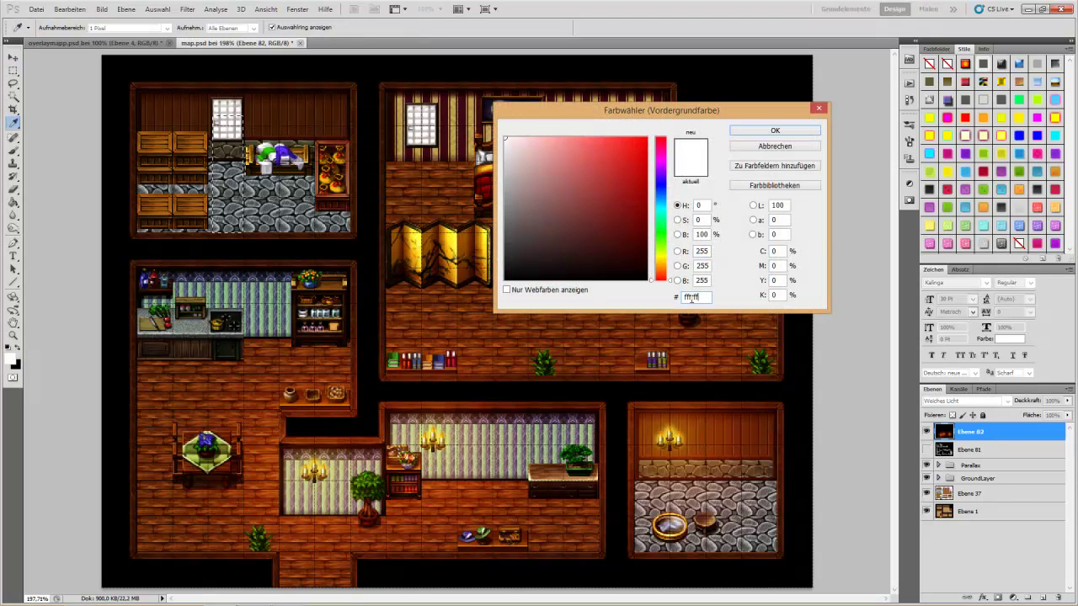
text(00ffff)
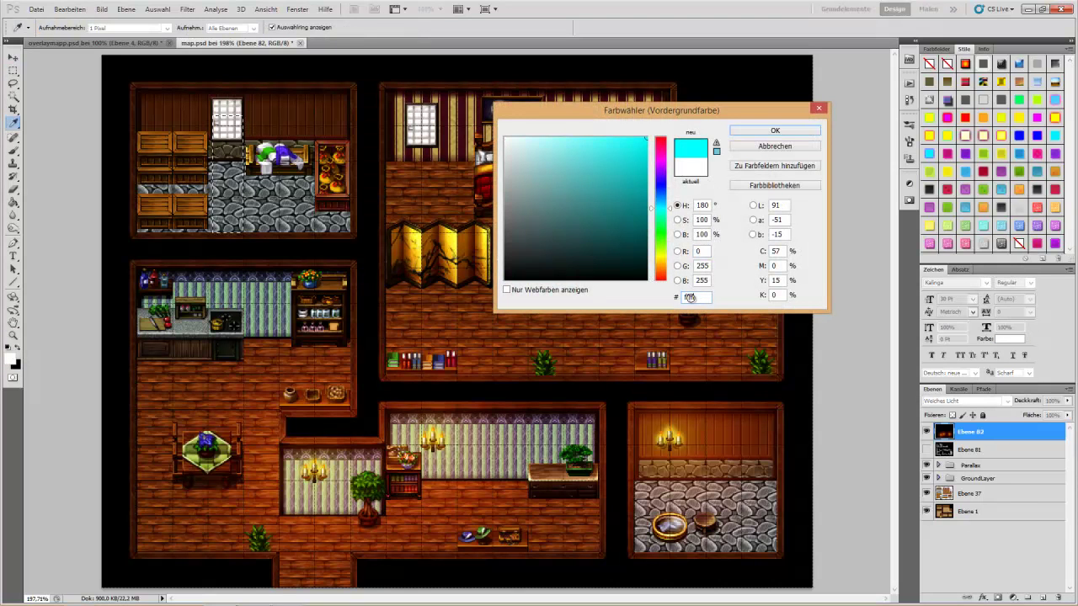
text(ffffe0)
click(754, 132)
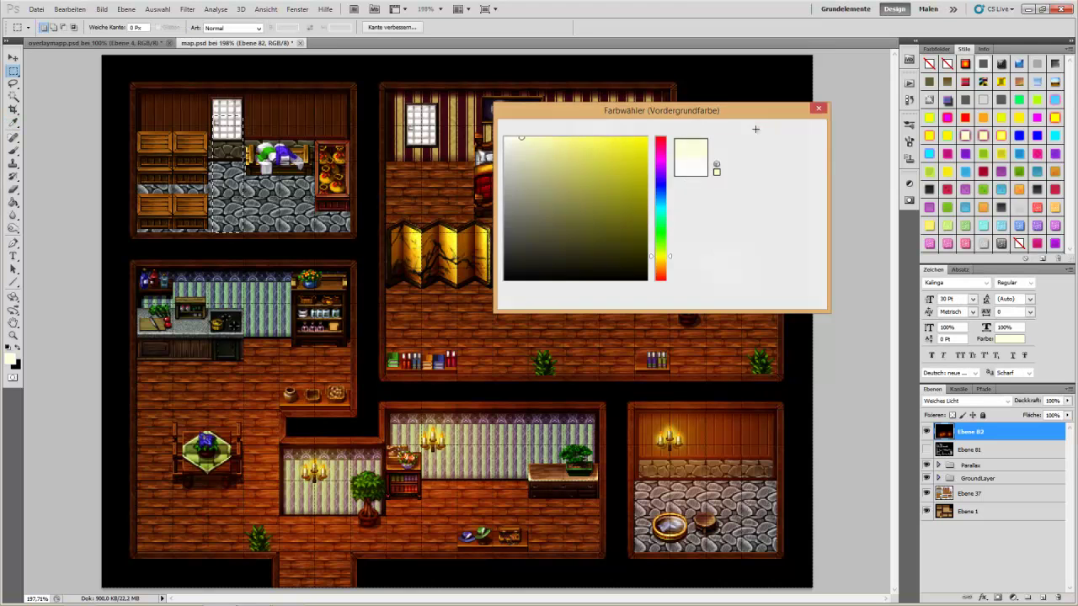
- Paint a pale light shaft in a marquee strip beneath the left bedroom window
click(14, 151)
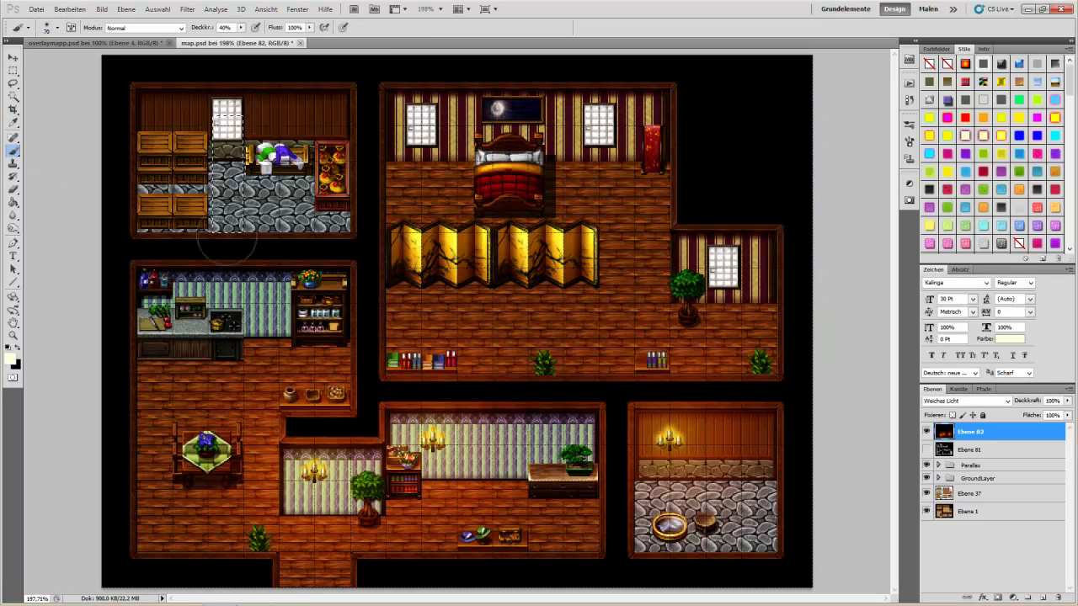
click(14, 70)
drag(212, 115, 245, 233)
mouse_move(229, 181)
mouse_down()
mouse_move(446, 185)
mouse_move(421, 192)
mouse_up()
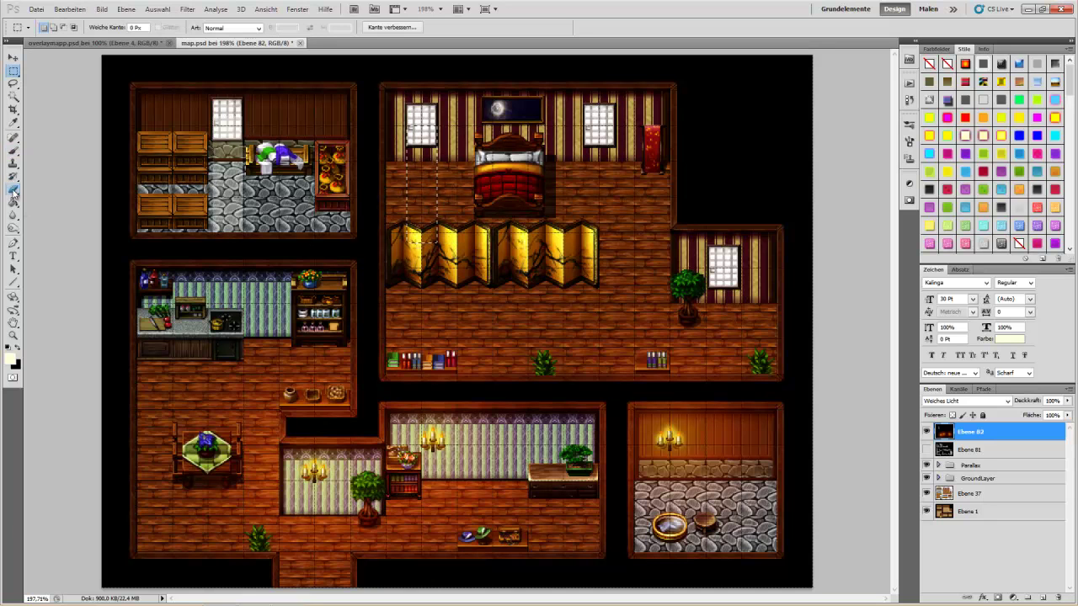
click(13, 149)
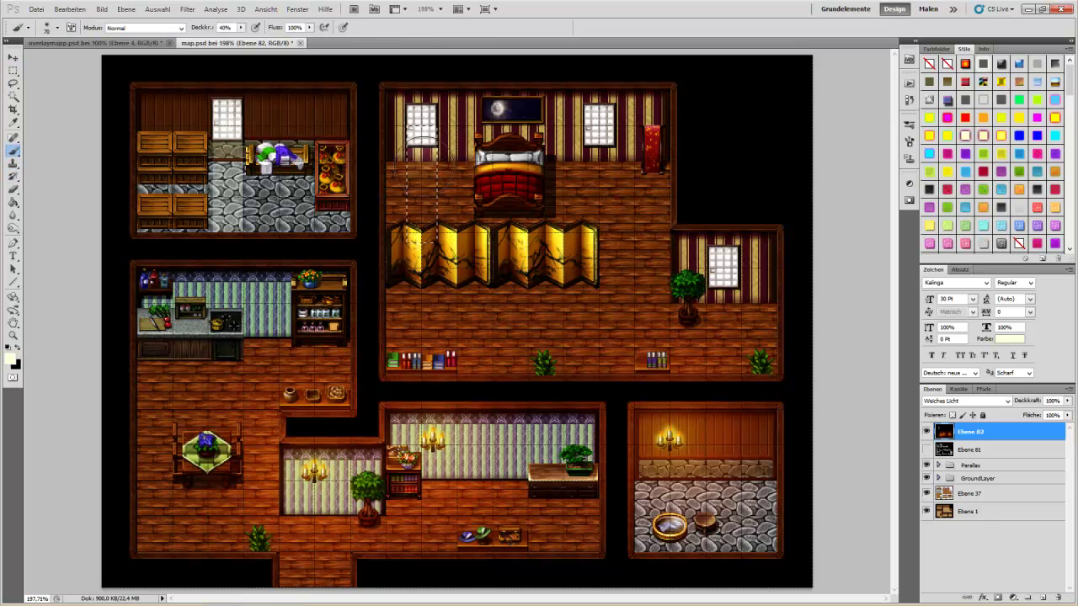
drag(426, 186, 426, 204)
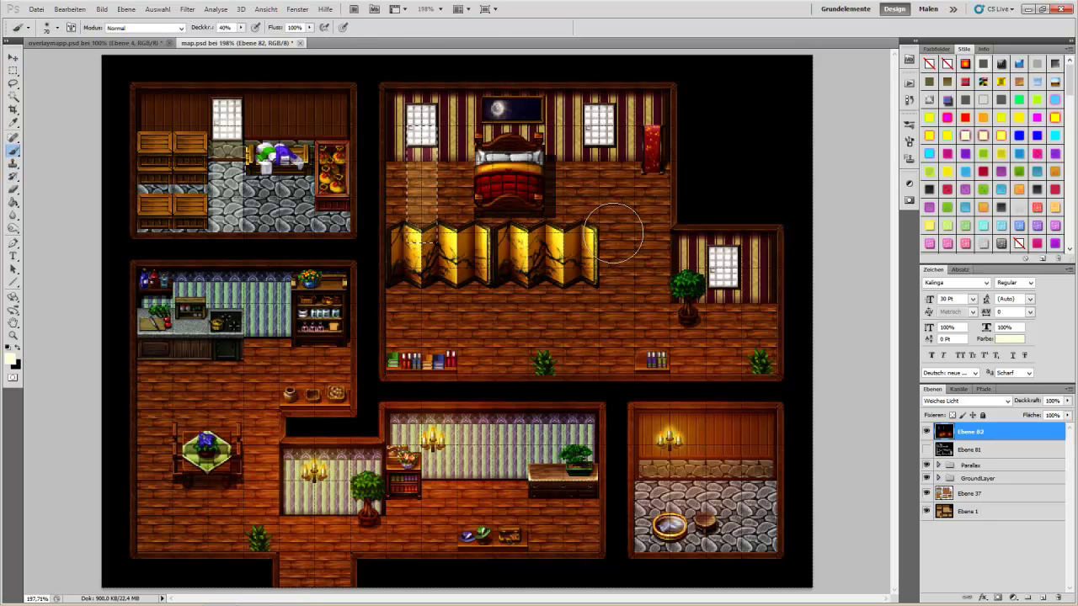
- Paint a pale light shaft beneath the small right-hand room's window
key(m)
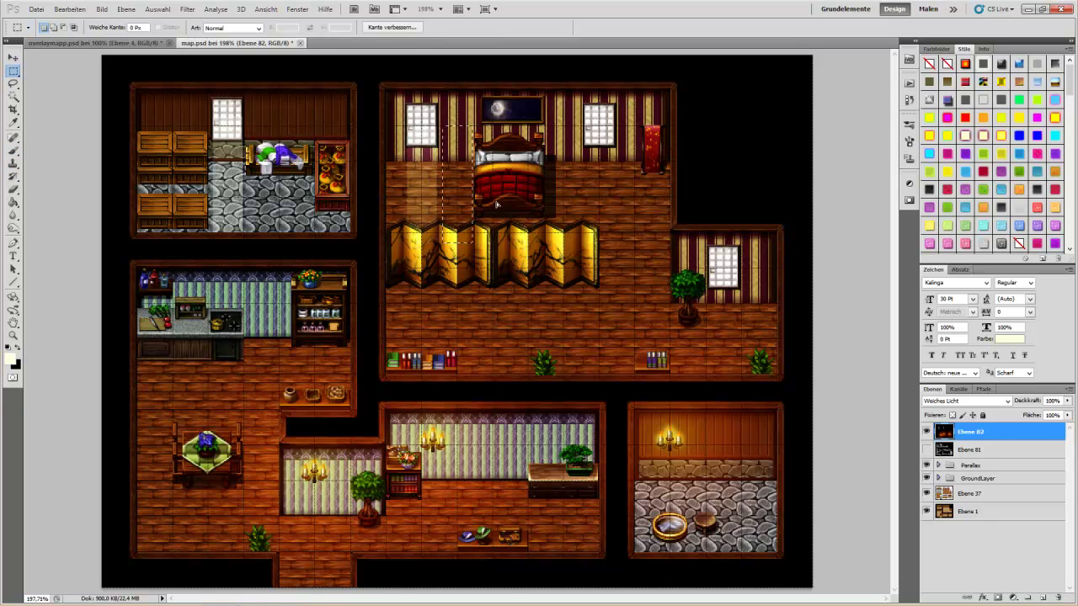
drag(583, 118, 614, 233)
click(13, 149)
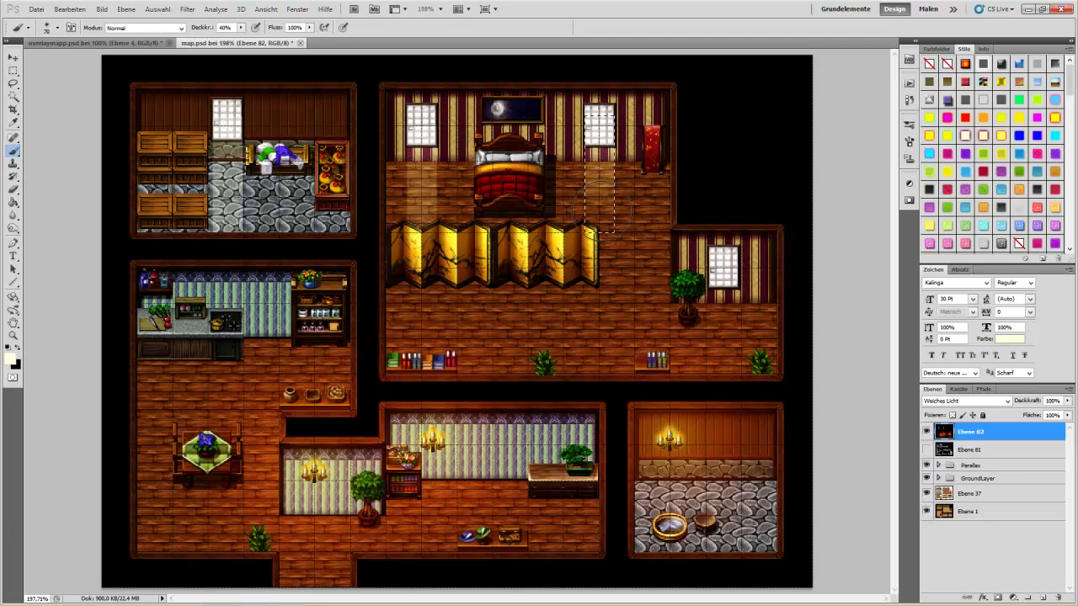
click(14, 69)
drag(601, 188, 724, 327)
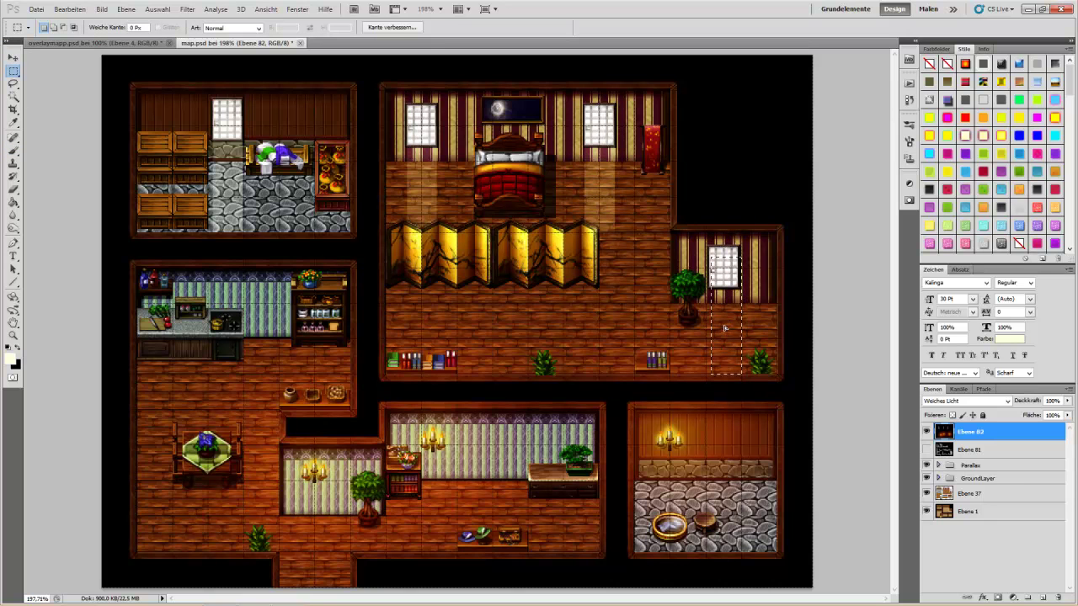
click(14, 149)
drag(721, 261, 729, 365)
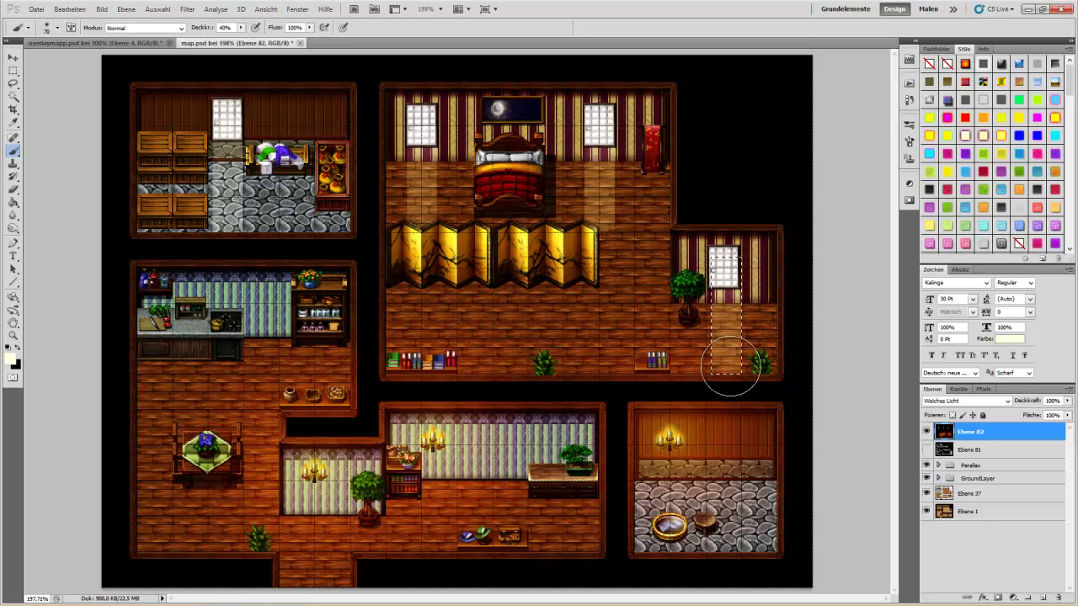
click(13, 71)
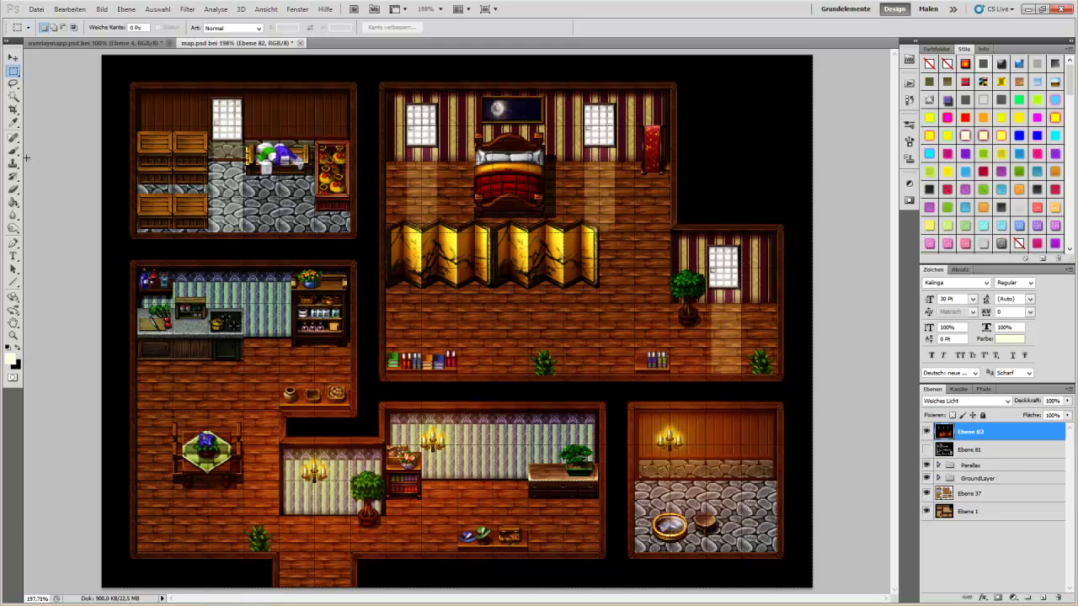
- Reselect the light strip, move it into the lower-left room and paint a pale shaft
click(69, 8)
click(93, 48)
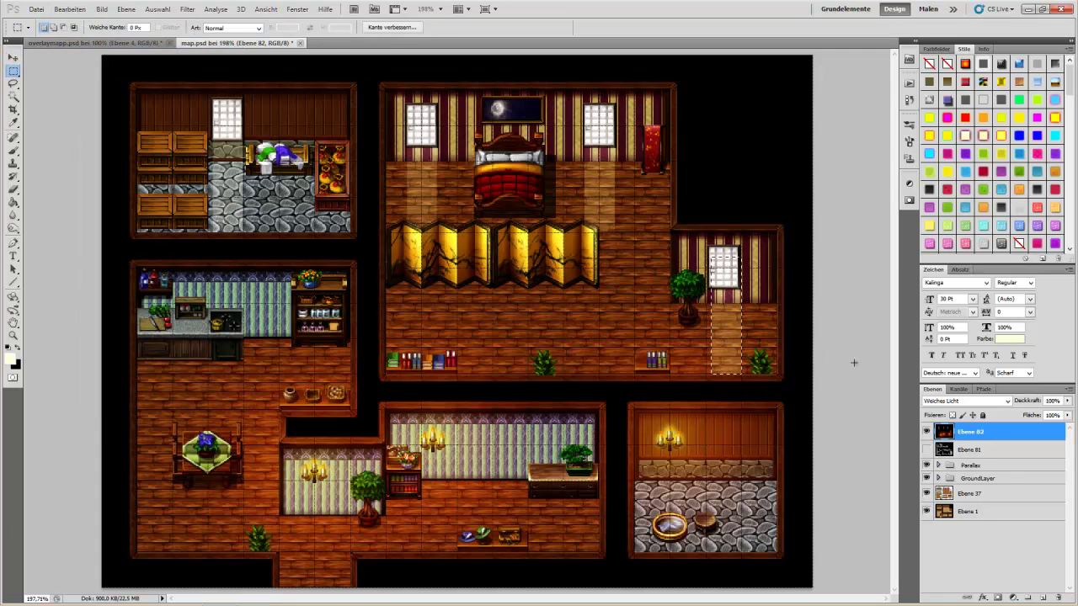
drag(726, 348, 101, 587)
mouse_move(176, 559)
mouse_down()
mouse_move(184, 565)
mouse_move(163, 564)
mouse_up()
click(13, 150)
drag(164, 494, 166, 546)
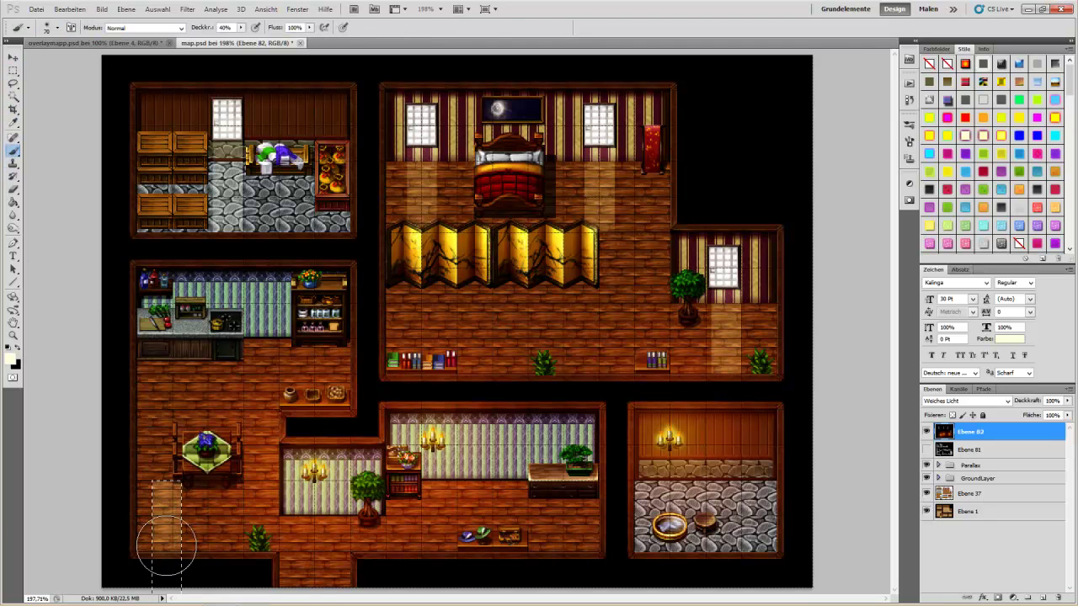
- Paint a pale light shaft in the lower middle room, then clear the selection
click(13, 71)
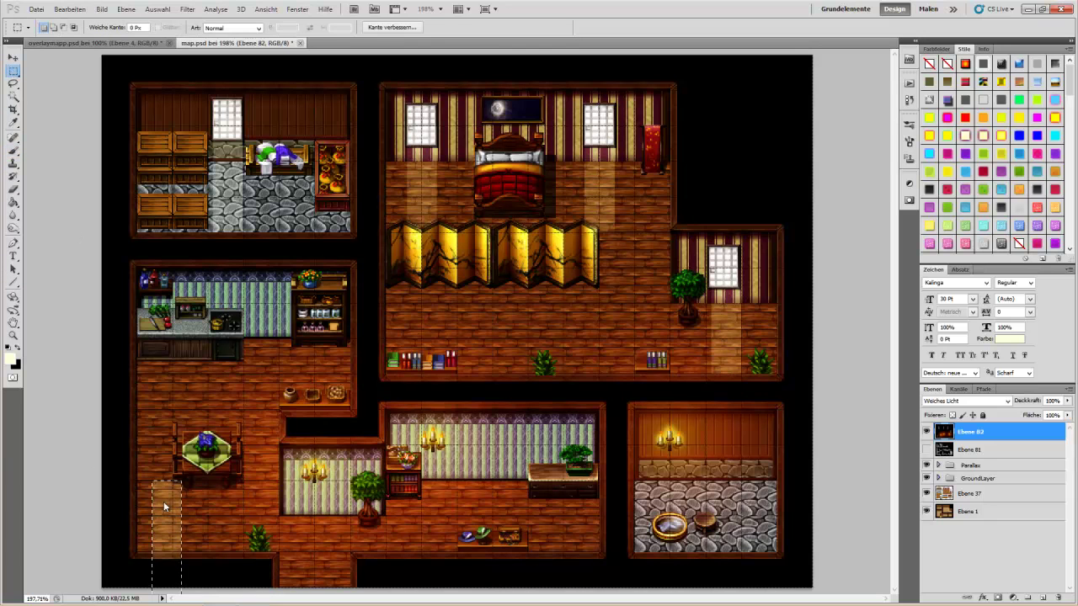
drag(165, 535, 419, 535)
click(12, 150)
drag(413, 492, 413, 581)
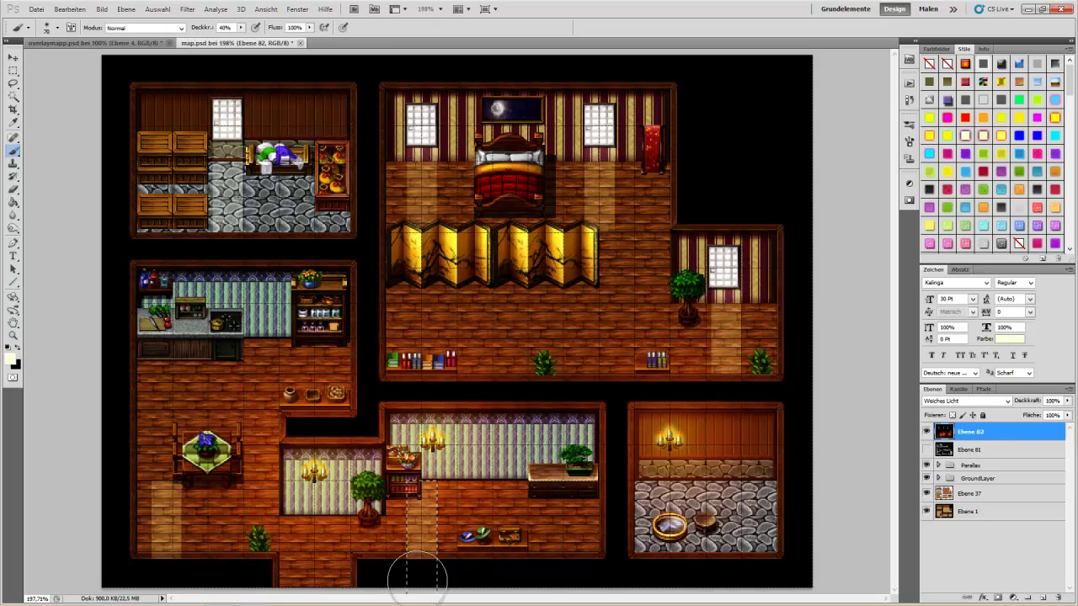
click(12, 69)
click(474, 502)
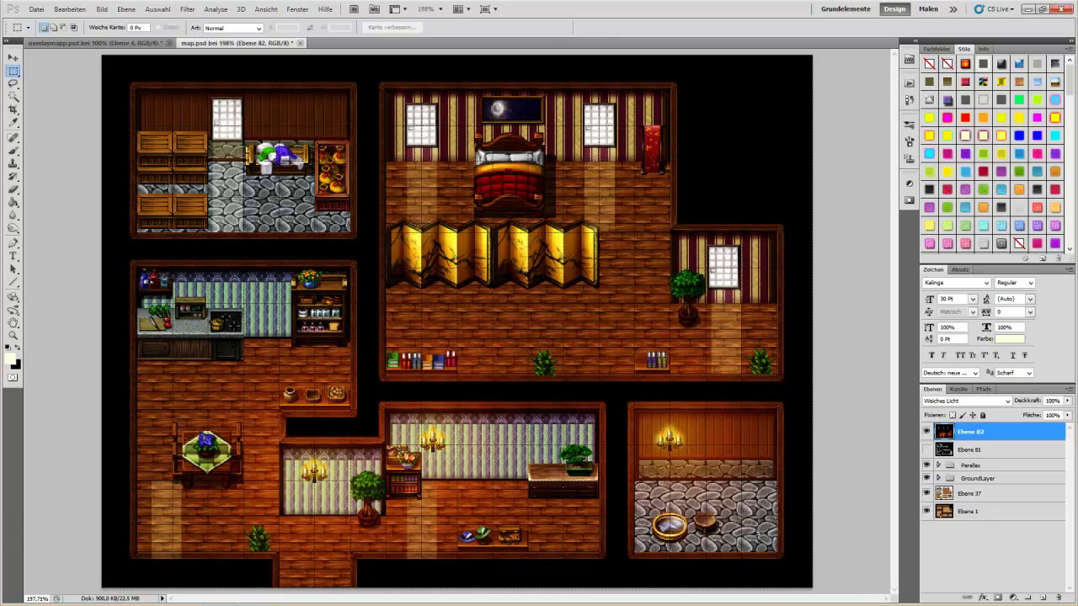
key(b)
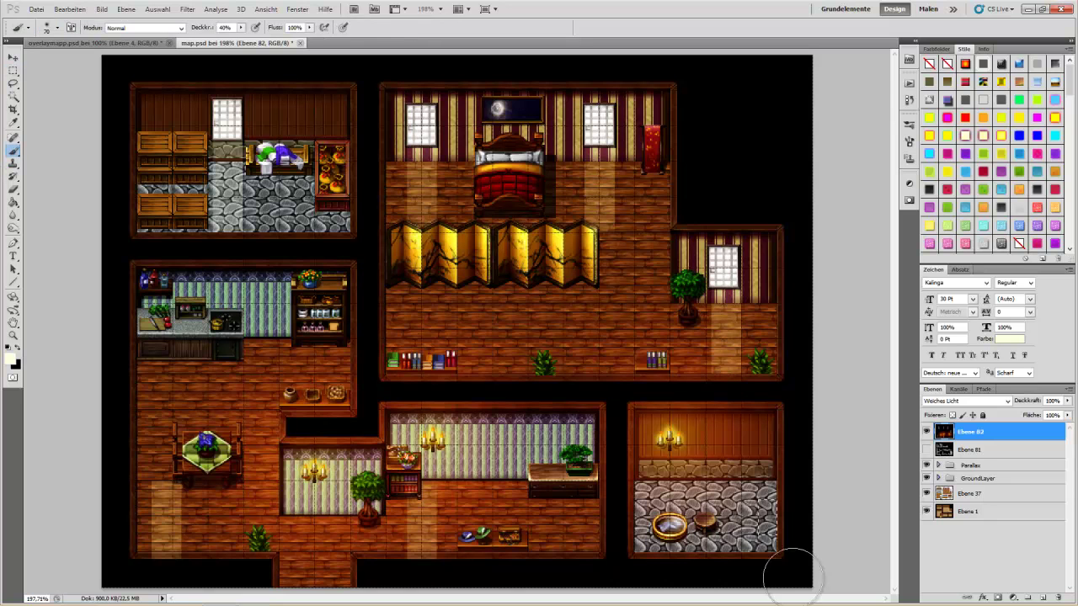
click(12, 71)
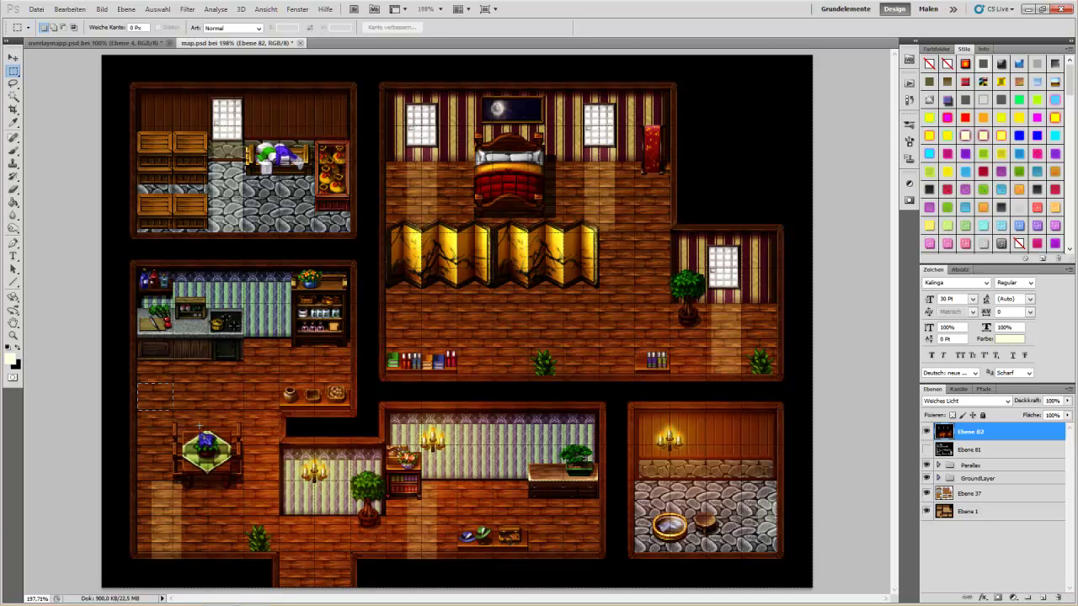
- Brush pale light into a tall marquee strip beside the lower-left room's table, then deselect
drag(208, 458, 196, 499)
click(14, 149)
mouse_move(144, 380)
mouse_down()
mouse_move(156, 480)
mouse_move(168, 355)
mouse_up()
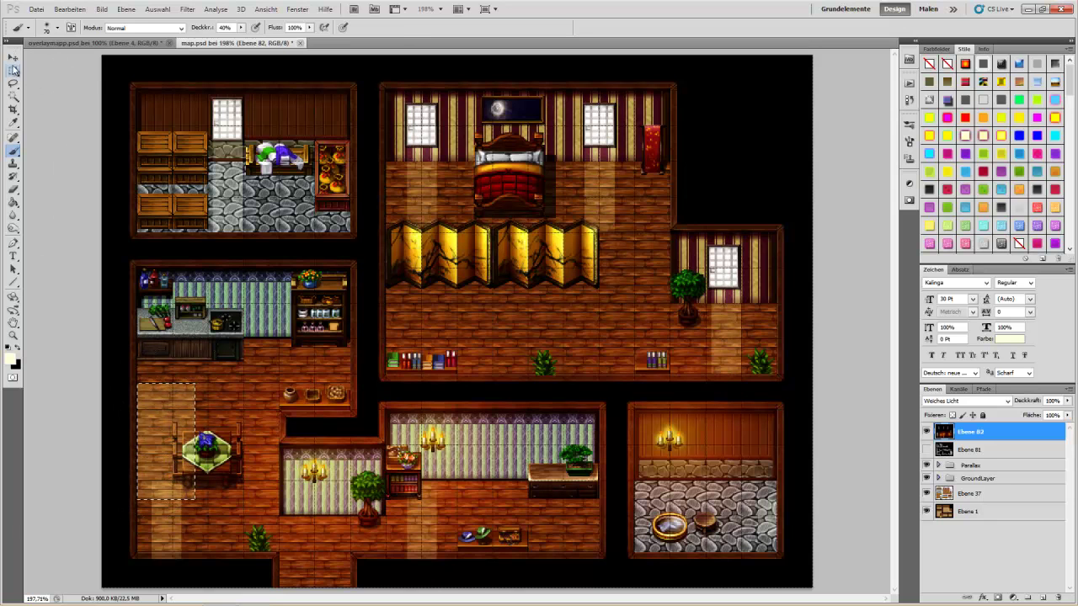
click(13, 71)
click(211, 377)
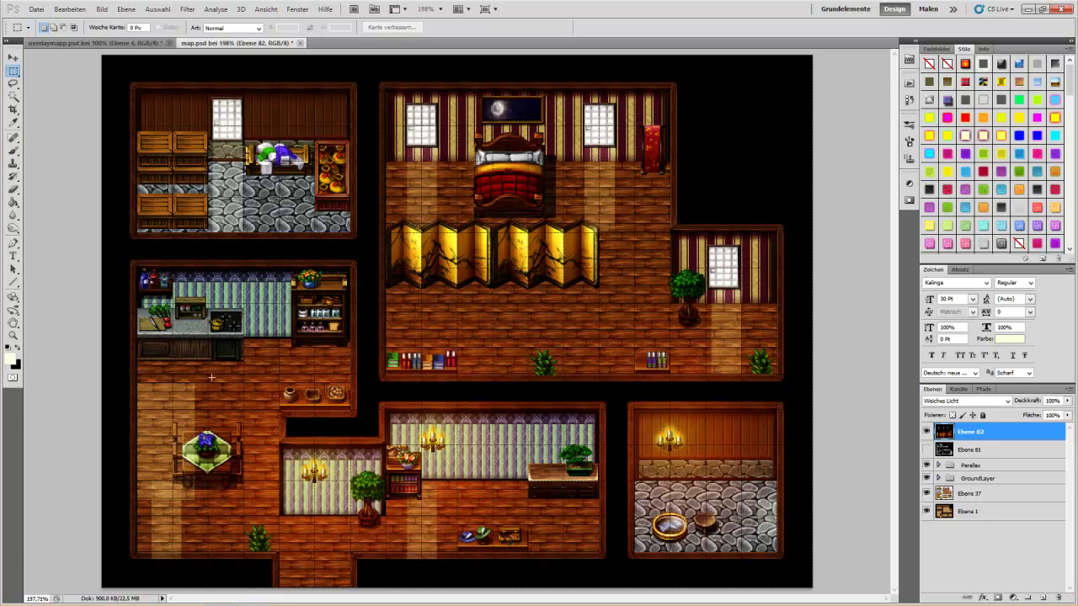
click(187, 9)
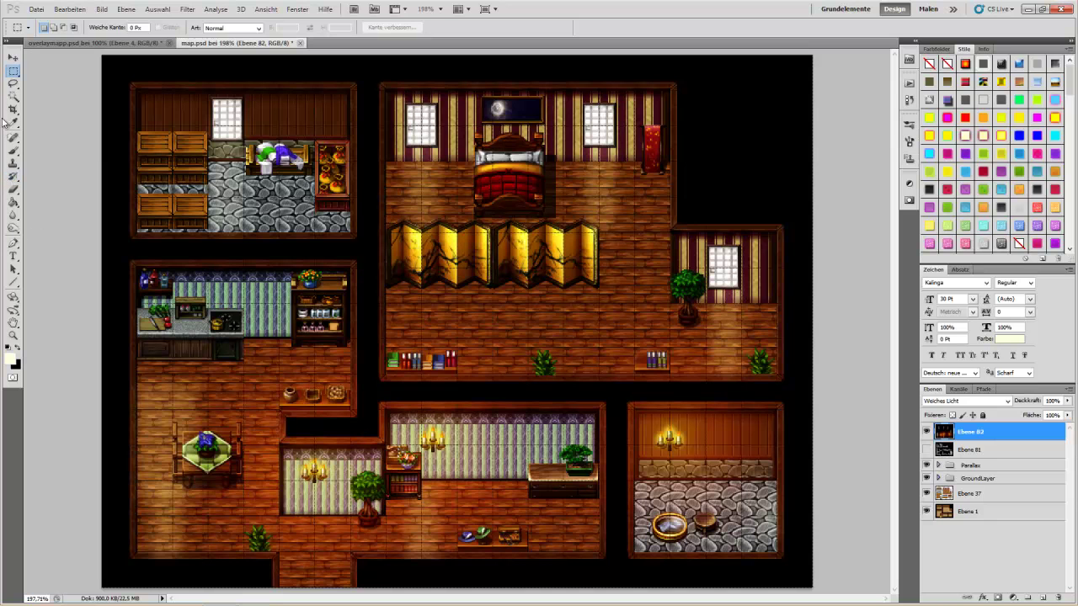
- Turn off Ebene 82's visibility to compare the map without its lighting
click(13, 58)
click(927, 431)
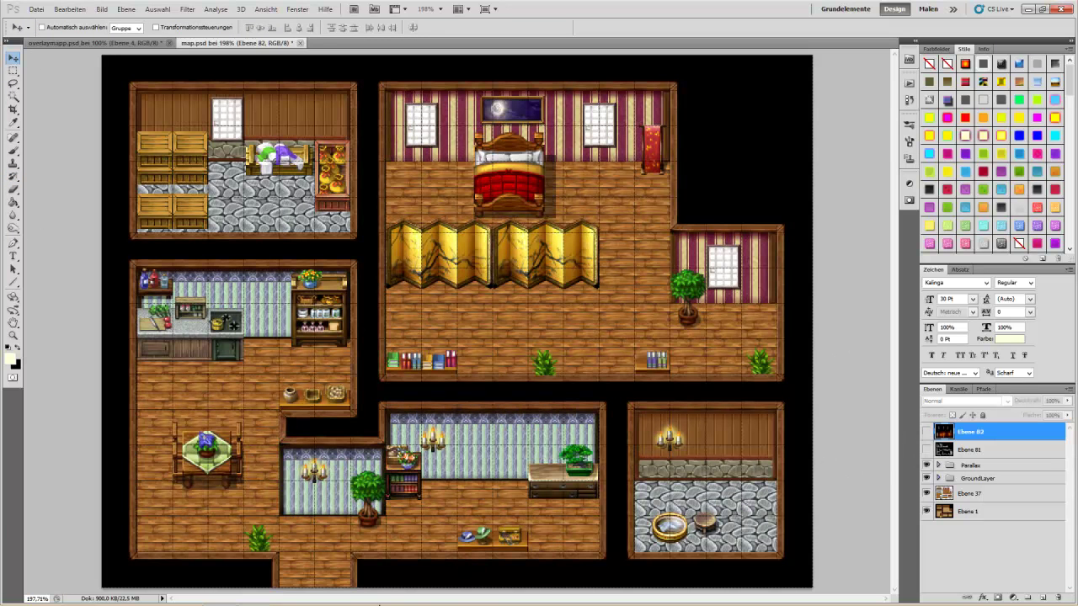
click(254, 598)
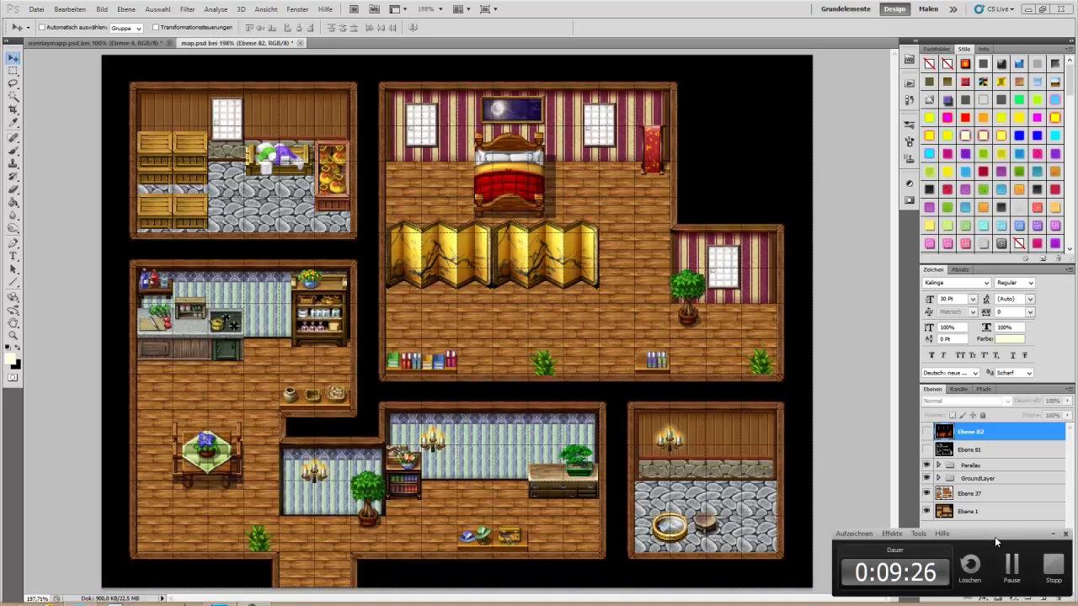